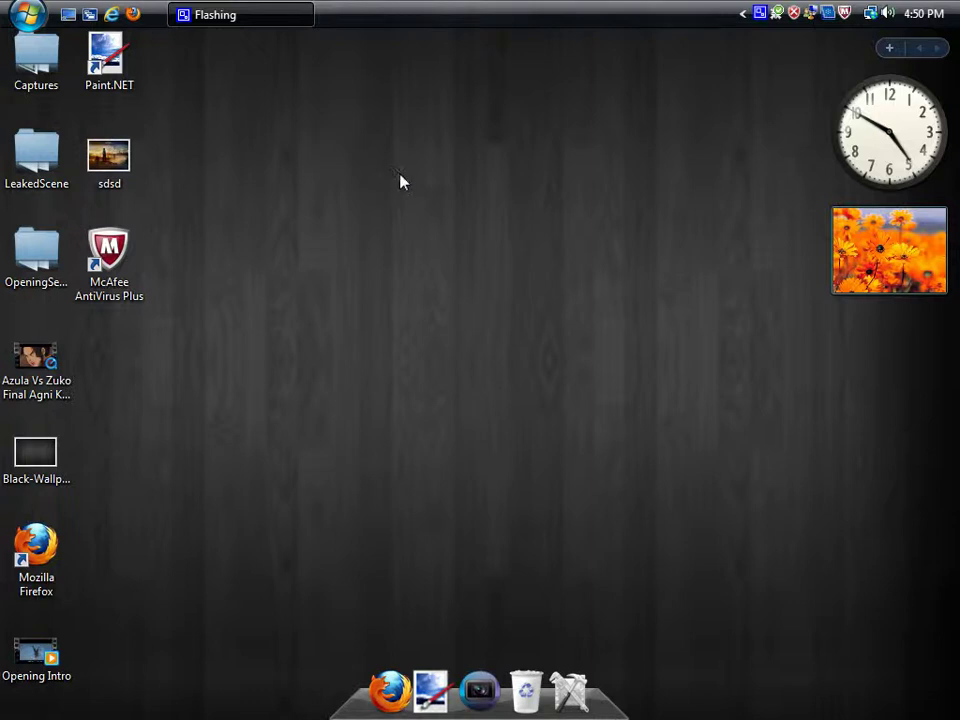
Launch Firefox from the taskbar
left_click(24, 14)
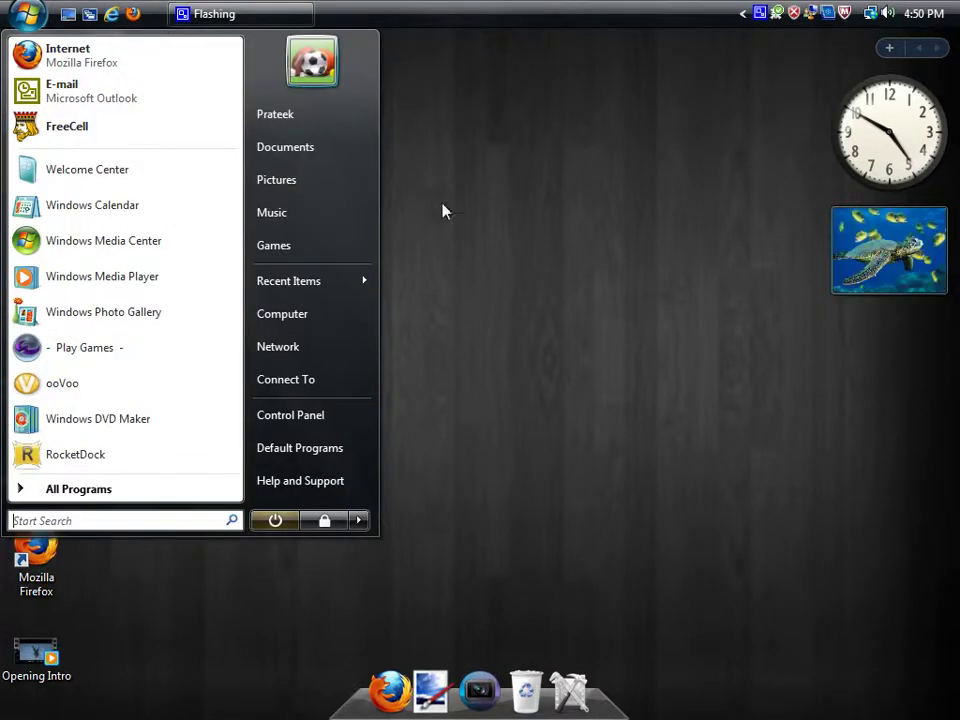
left_click(491, 216)
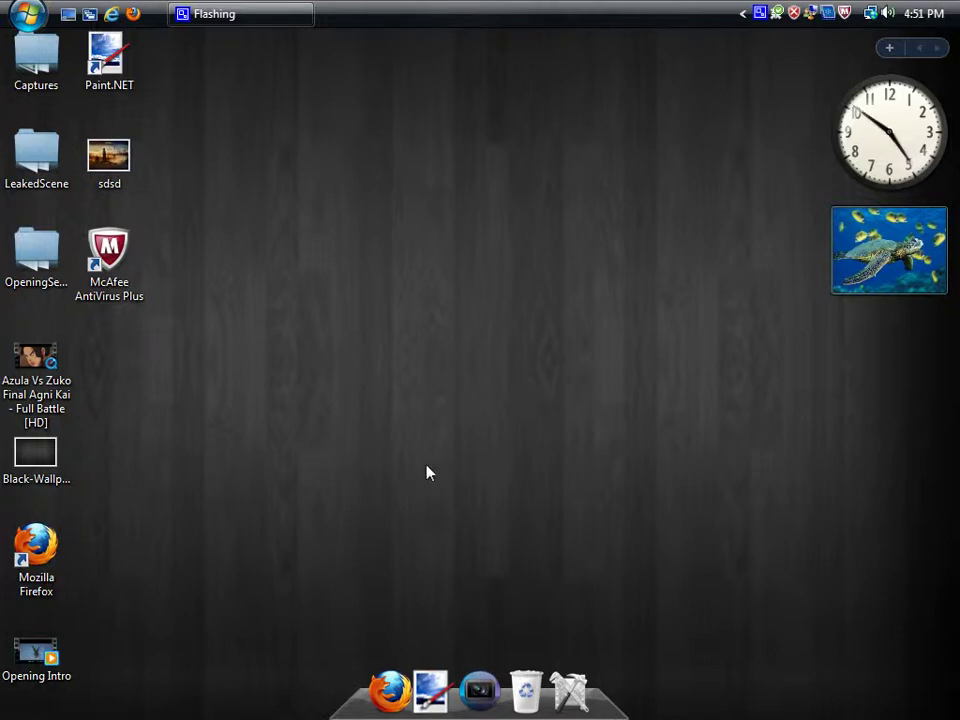
left_click(380, 686)
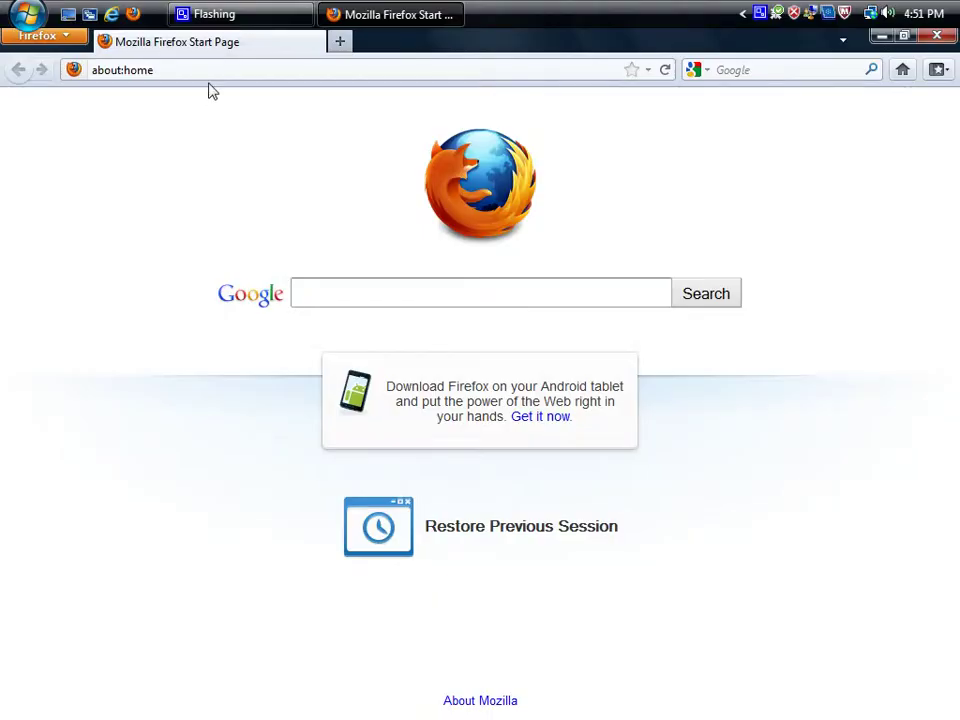
Go to the deviantART New Mac OS X Cursor page and save its RAR download
left_click_drag(155, 70, 24, 68)
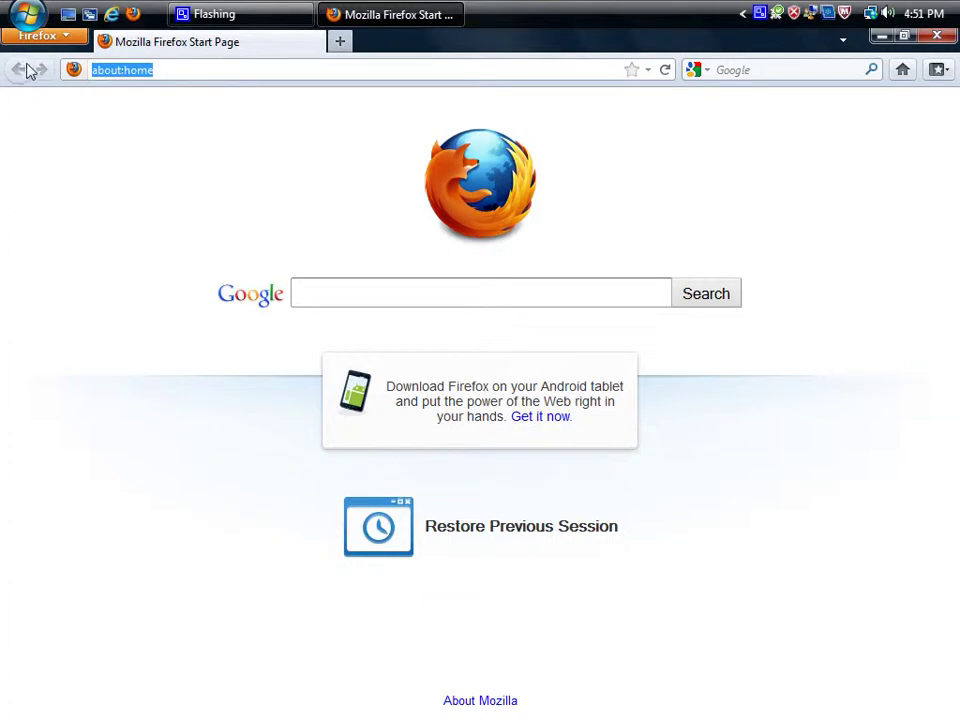
type("mercury21.deviantart.com/art/New-Mac-OS-X-Cursor-97810609#")
key("Return")
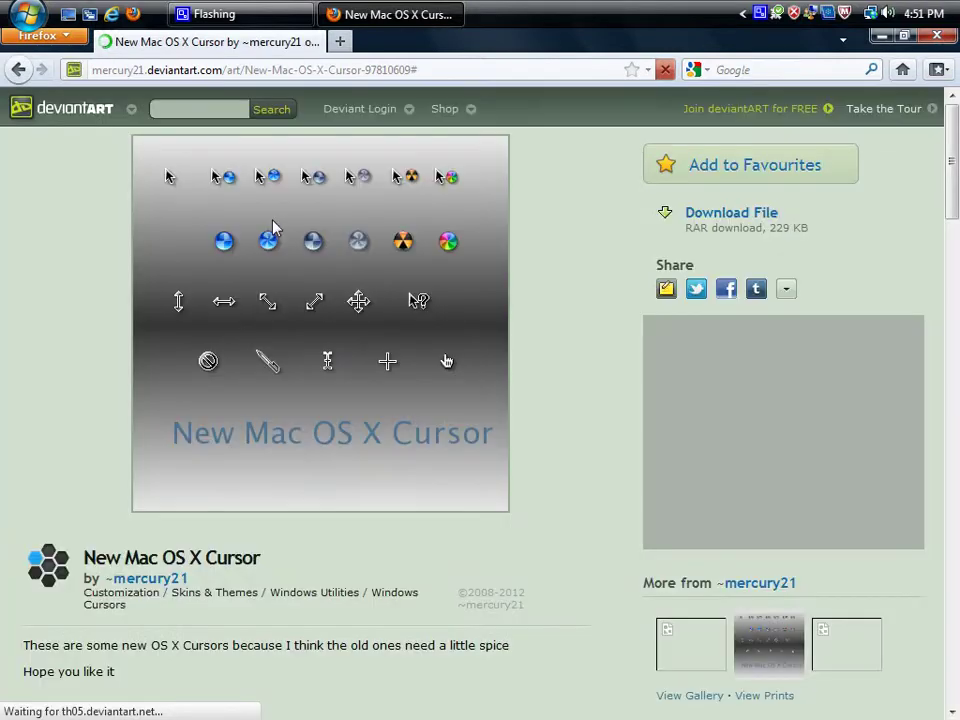
left_click(703, 216)
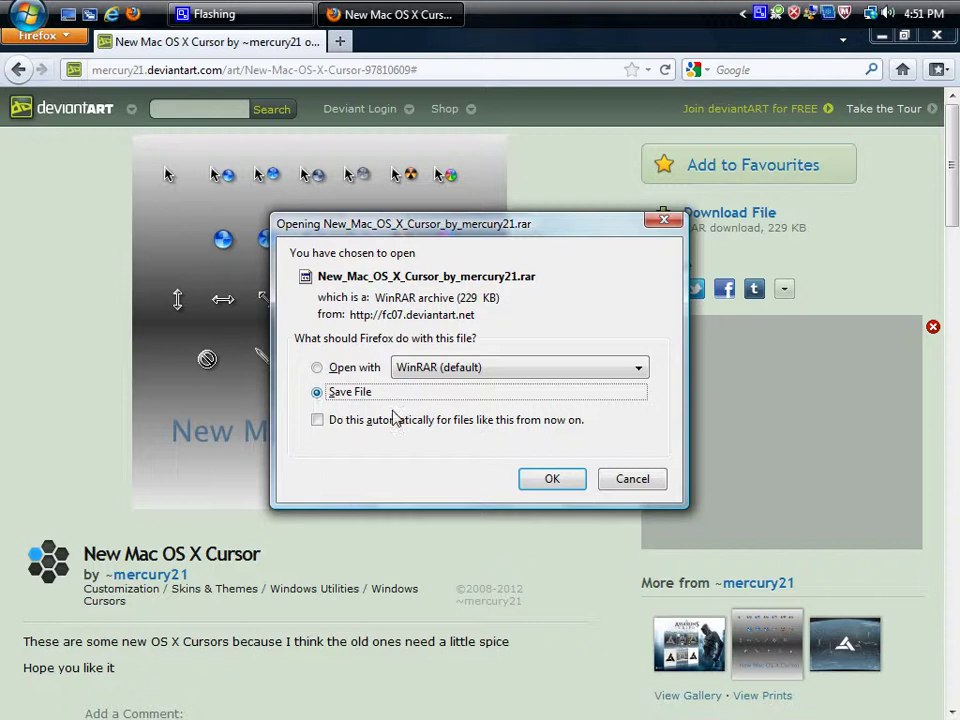
left_click(545, 480)
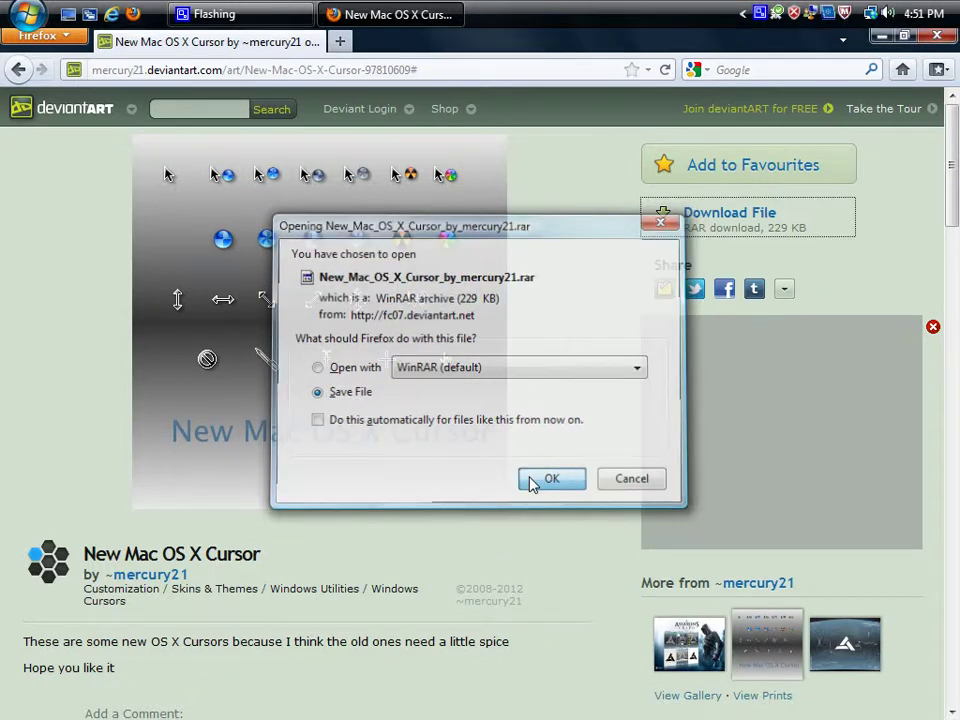
left_click(433, 37)
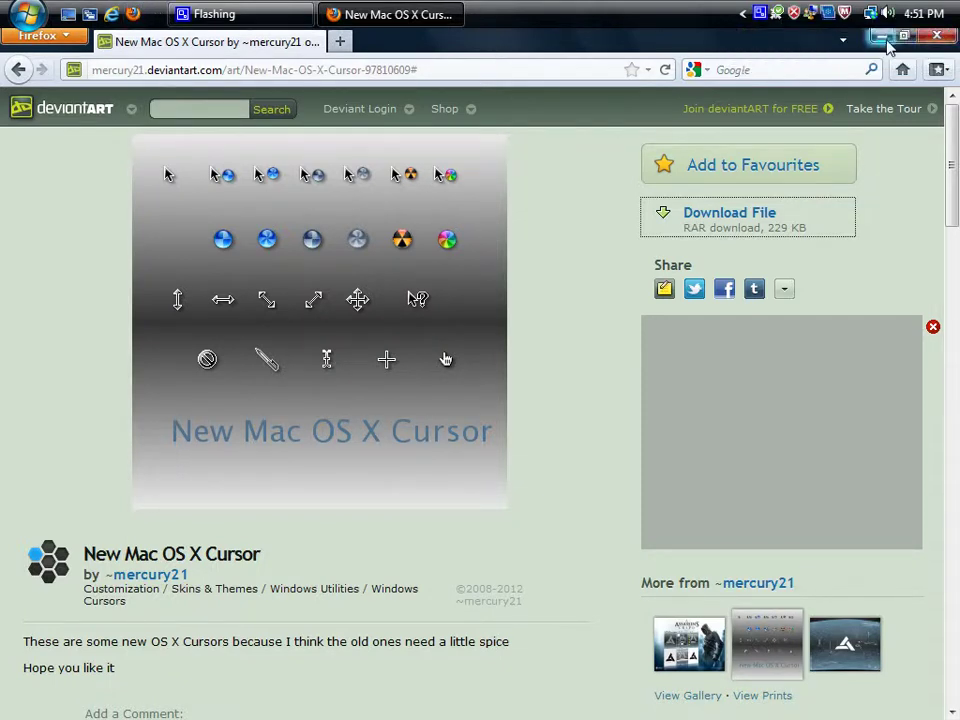
Minimize Firefox and drag the New_Mac_OS_X_Cursor archive toward the desktop centre
left_click(882, 38)
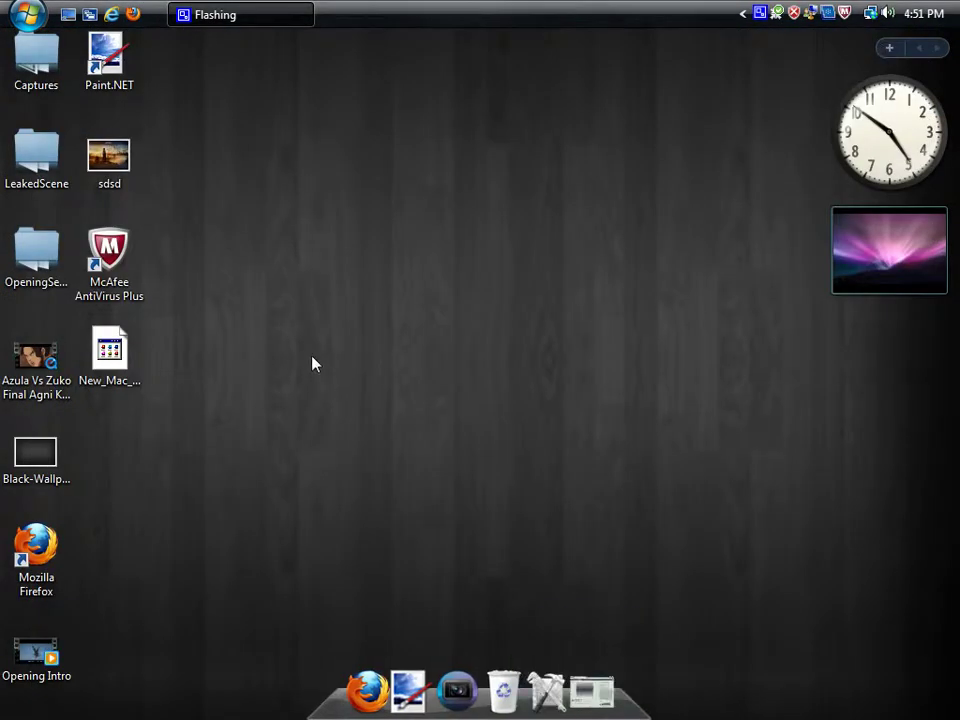
left_click_drag(336, 236, 336, 238)
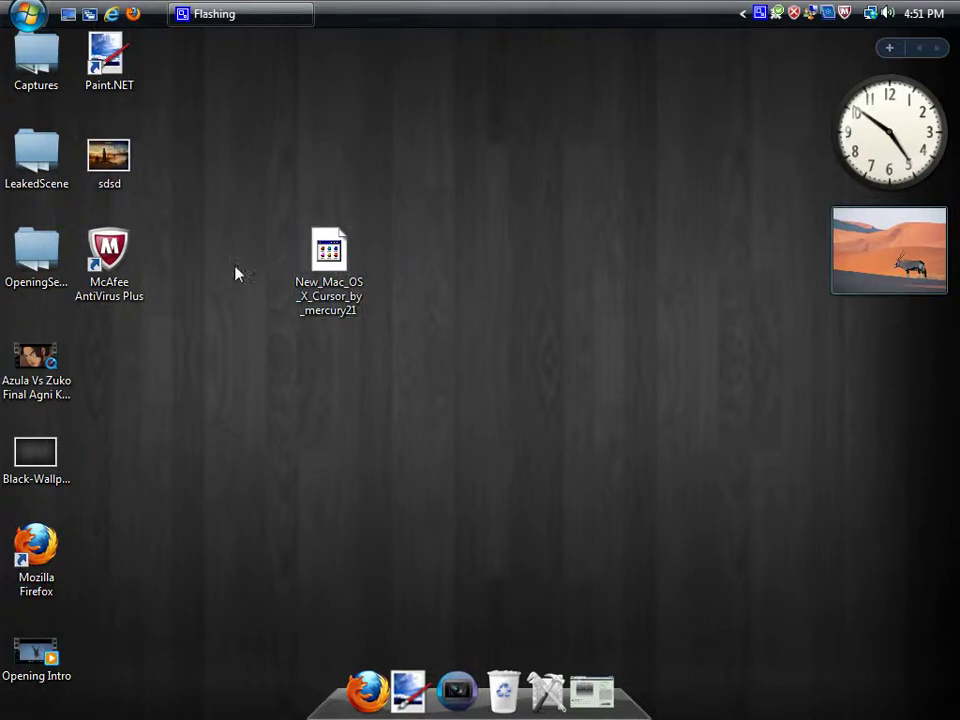
Create a new folder on the desktop
right_click(184, 399)
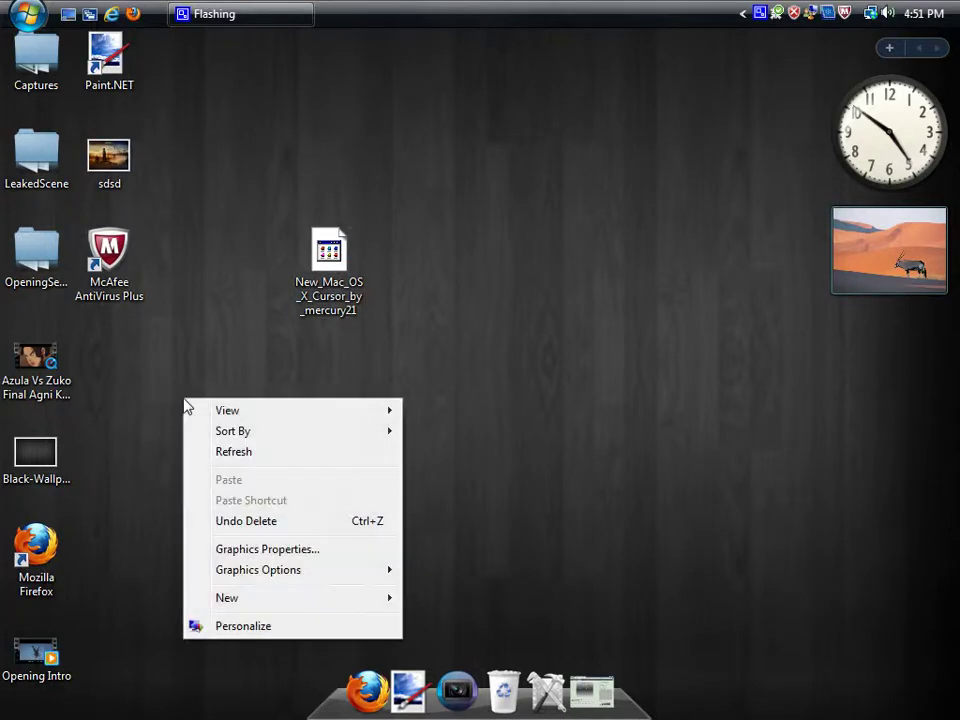
mouse_move(233, 600)
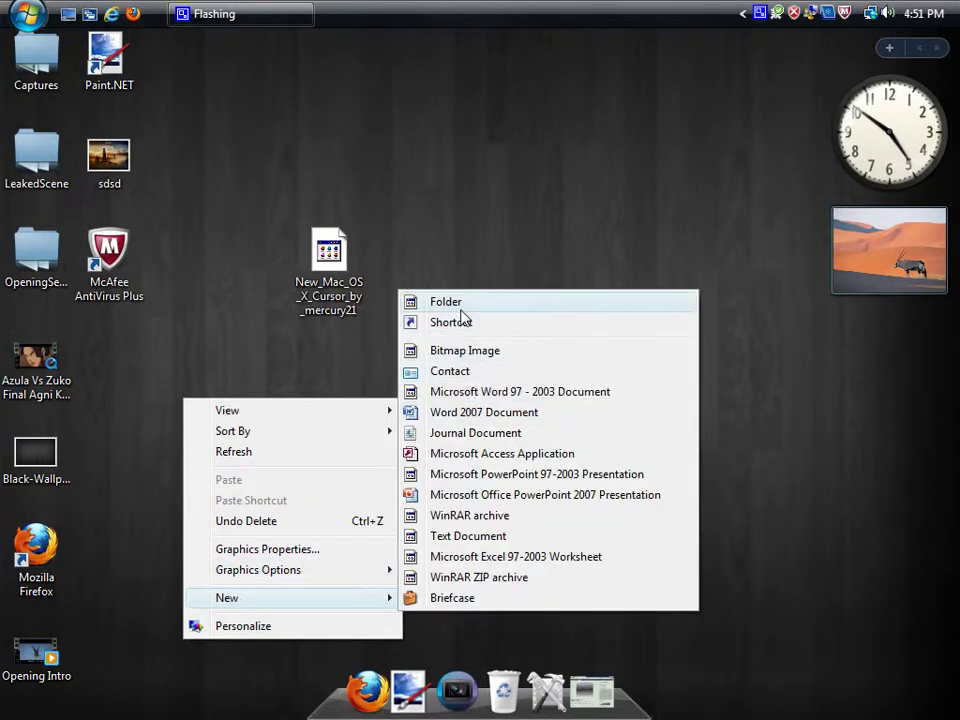
left_click(446, 302)
key("Return")
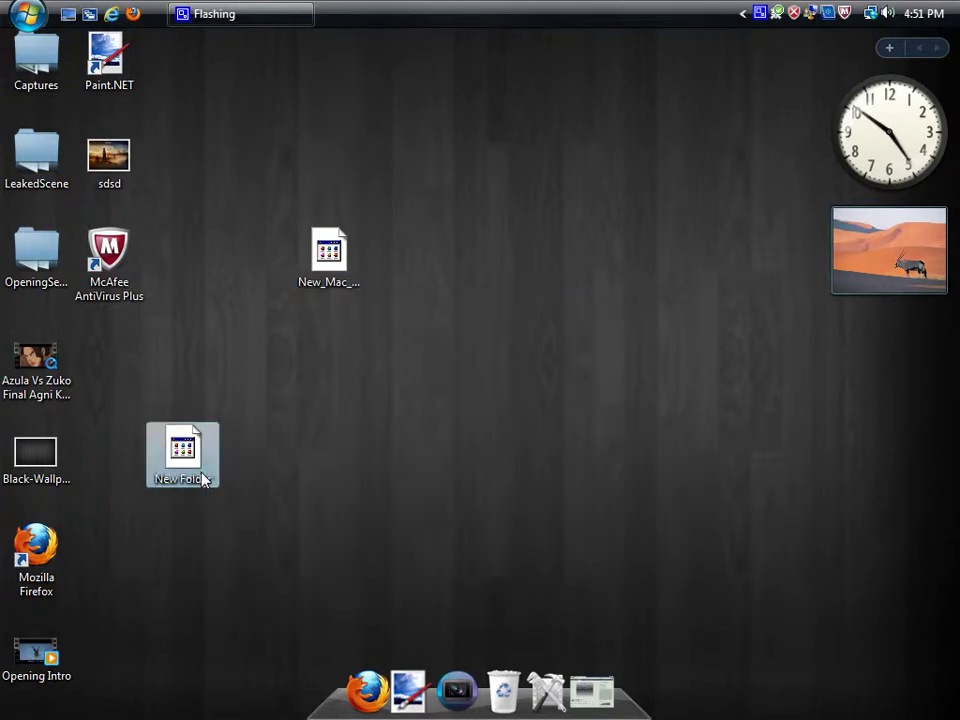
Rename the folder to 'Mac Cursors' and move the cursor archive beside it
right_click(202, 473)
left_click(242, 430)
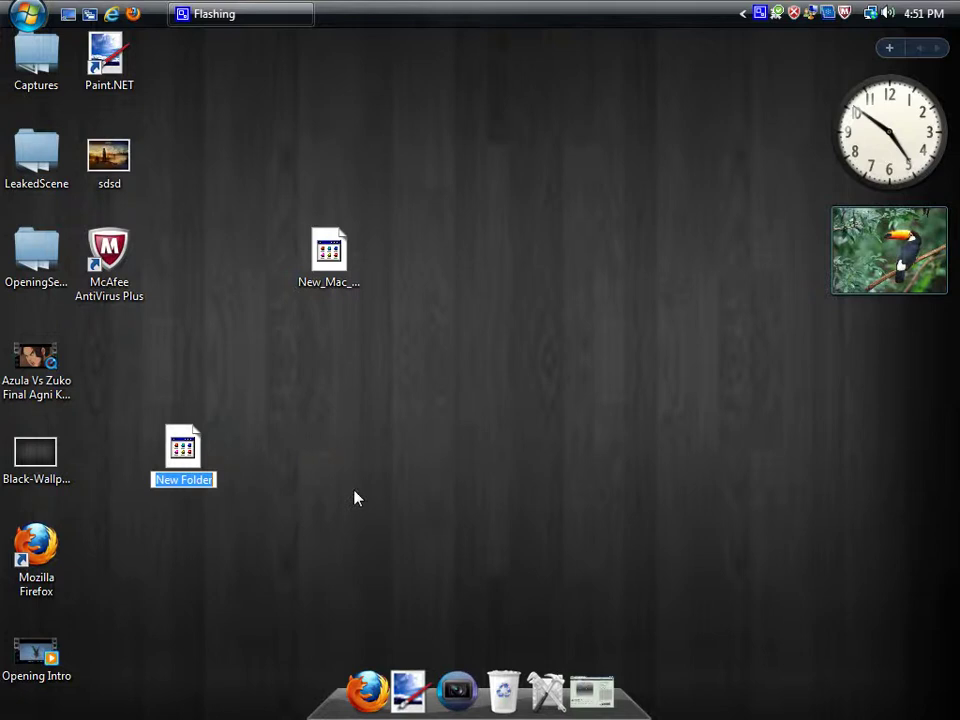
type("Mac Curs")
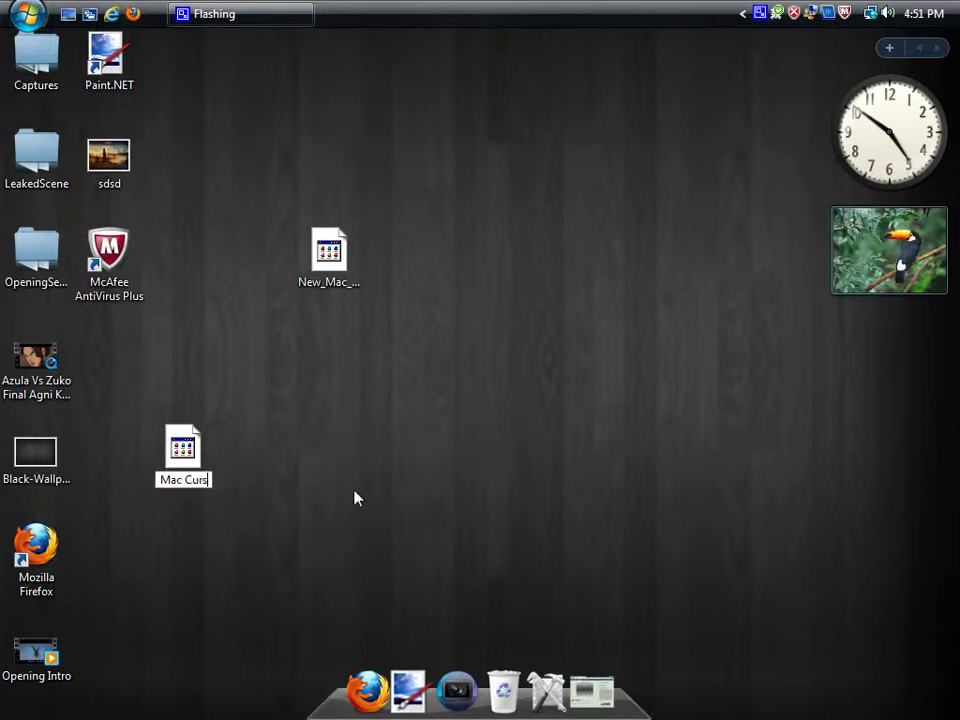
type("ors")
key("Return")
left_click(329, 252)
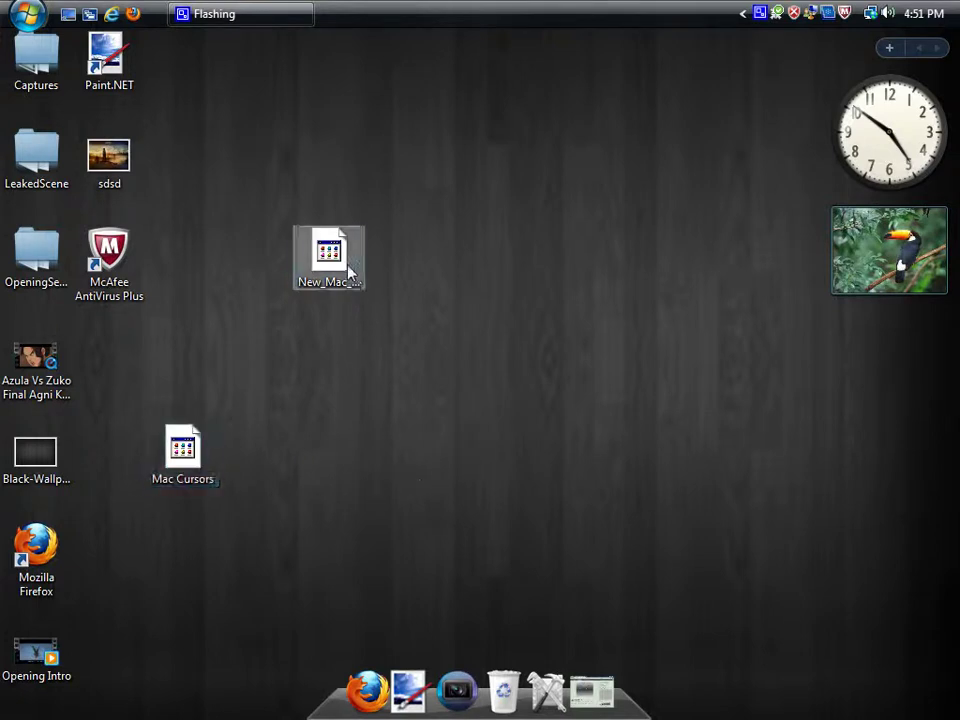
left_click_drag(329, 252, 262, 255)
Extract the New_Mac_OS_X_Cursor archive with WinRAR into the desktop Mac Cursors folder
left_click(368, 284)
right_click(250, 268)
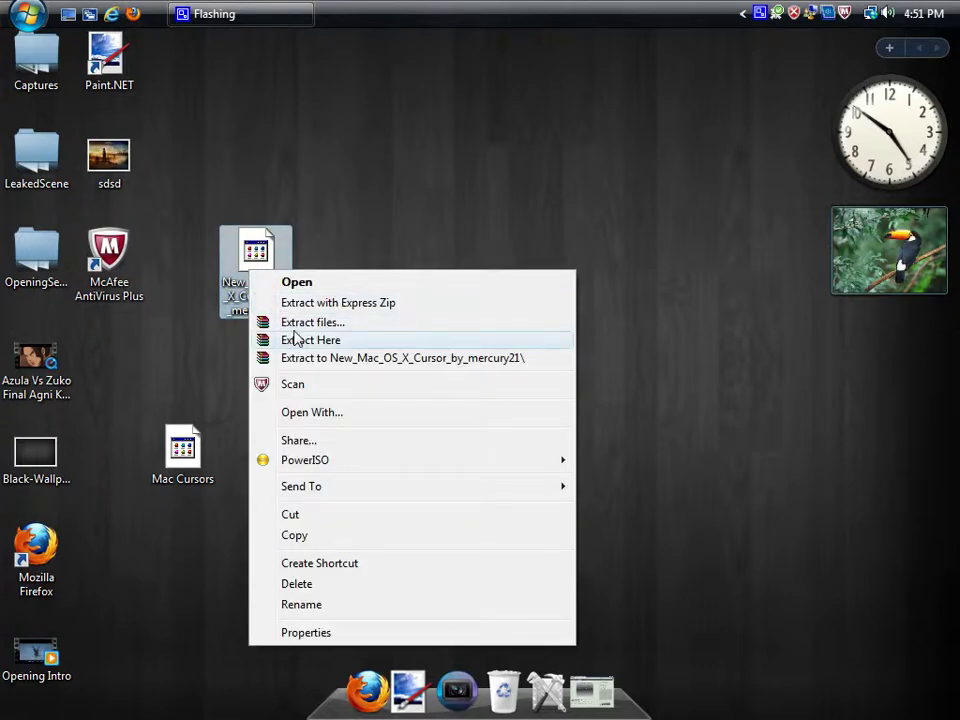
left_click(295, 328)
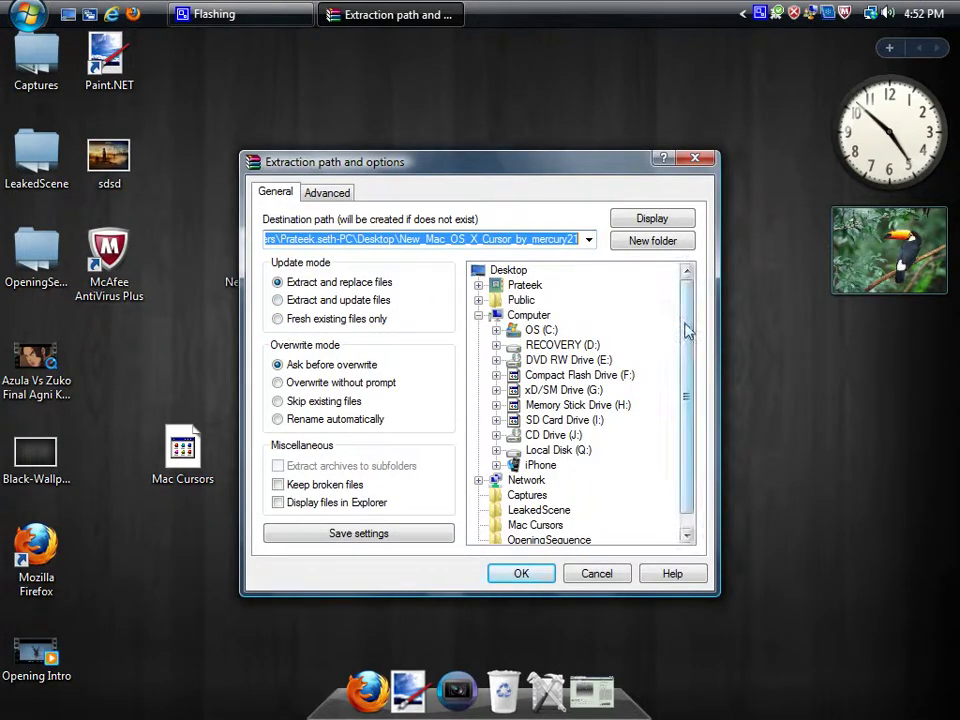
left_click_drag(686, 332, 686, 342)
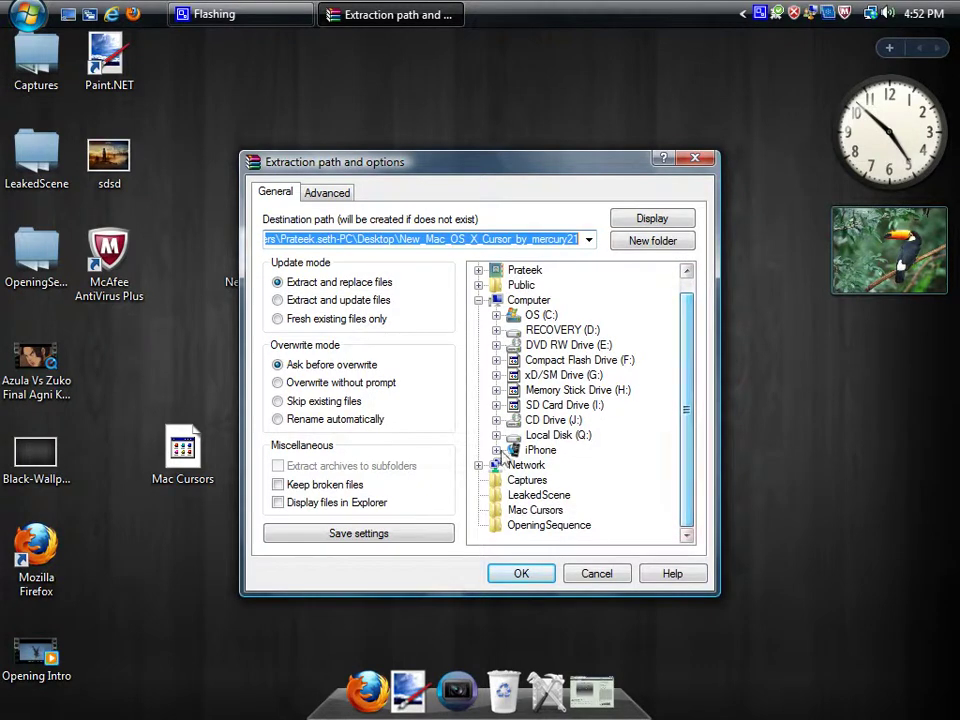
left_click(512, 510)
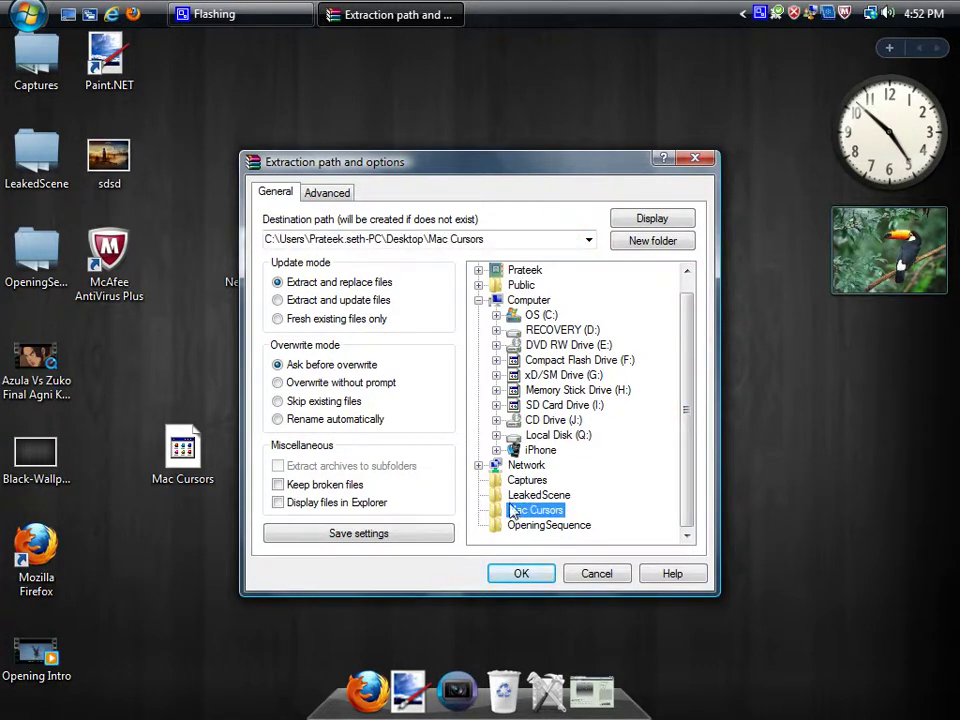
left_click(515, 573)
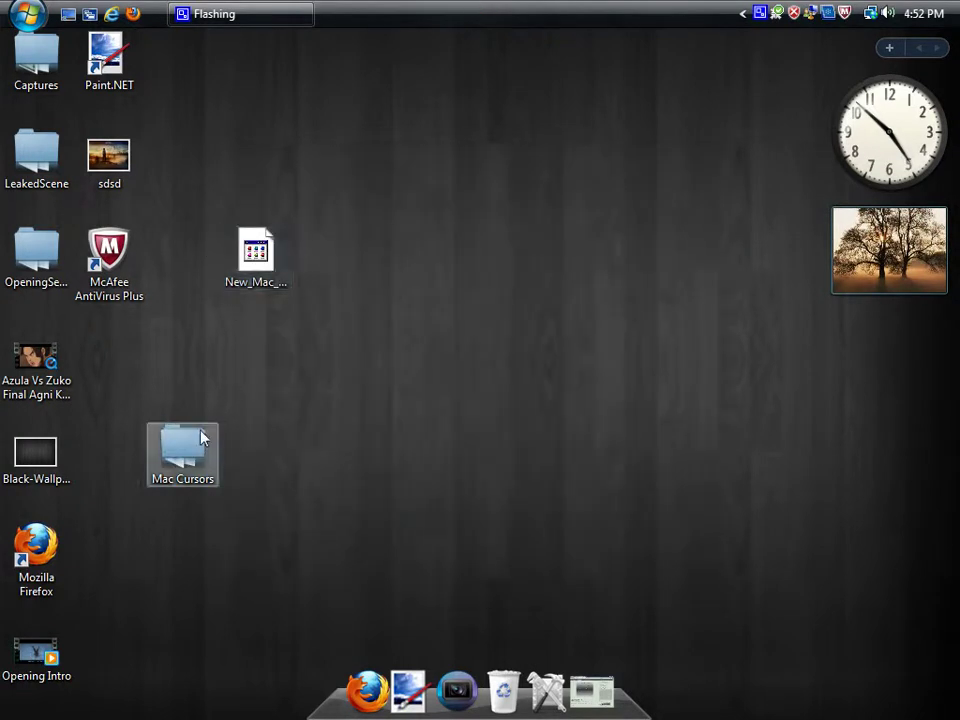
double_click(196, 442)
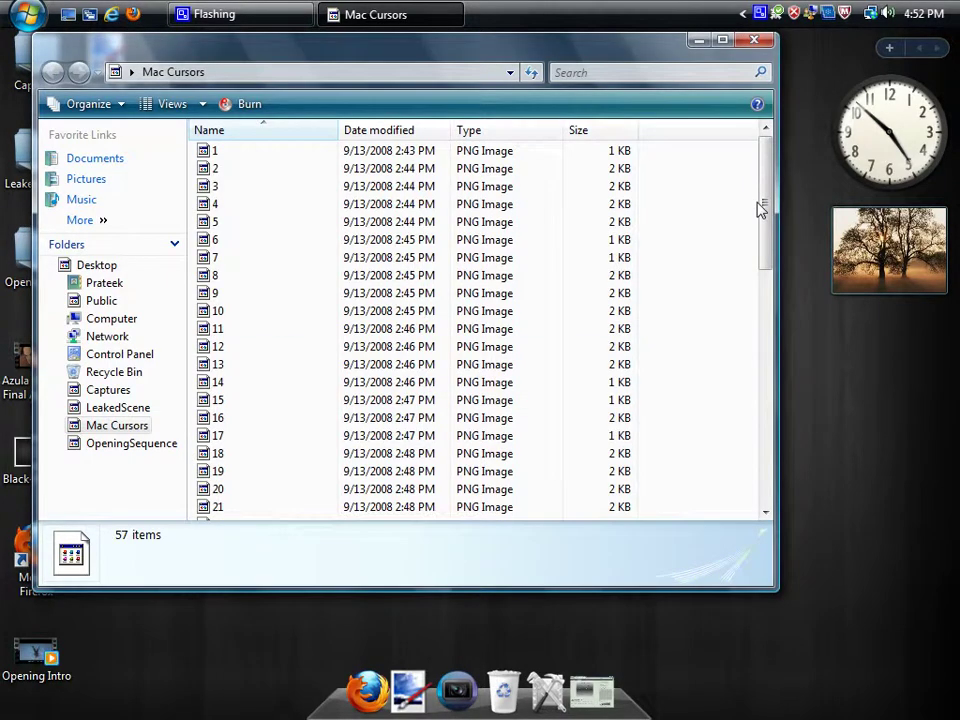
left_click_drag(761, 272, 762, 160)
double_click(459, 245)
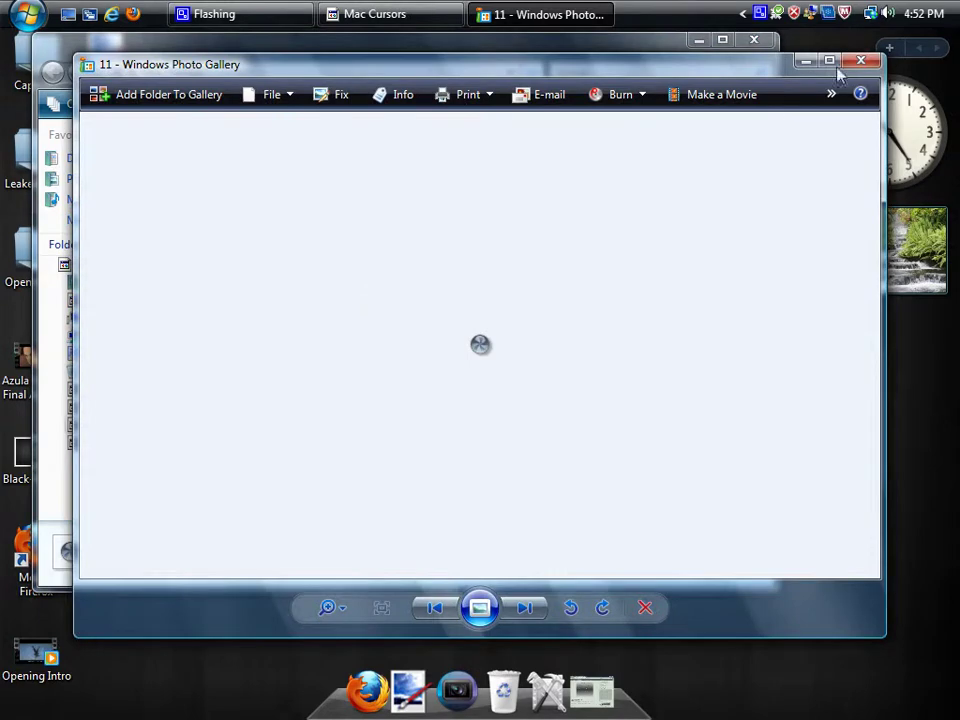
left_click(861, 61)
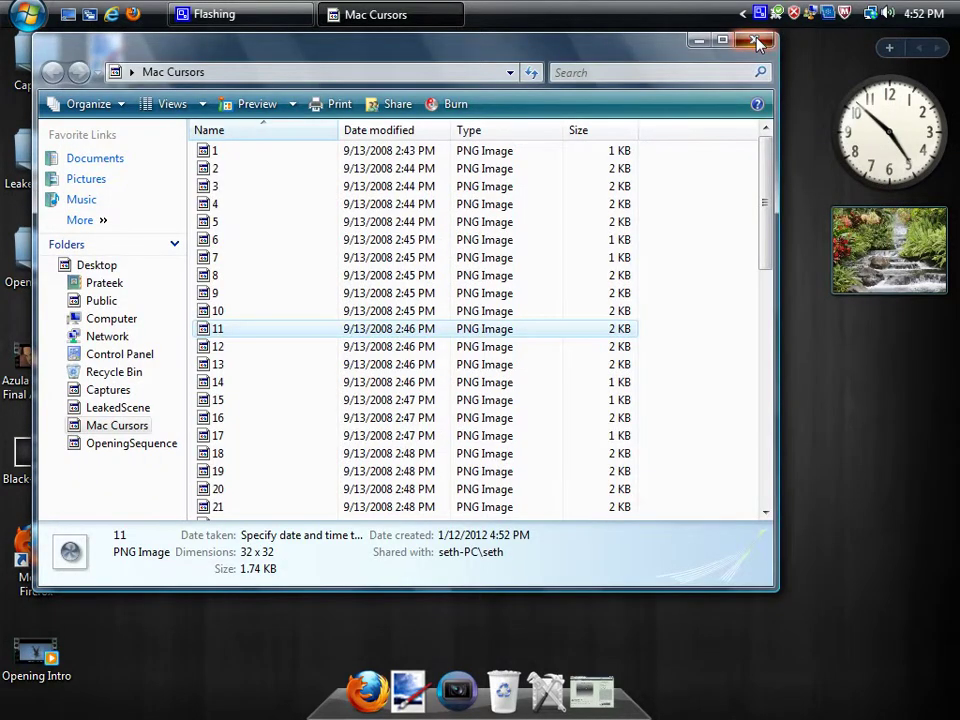
left_click(755, 42)
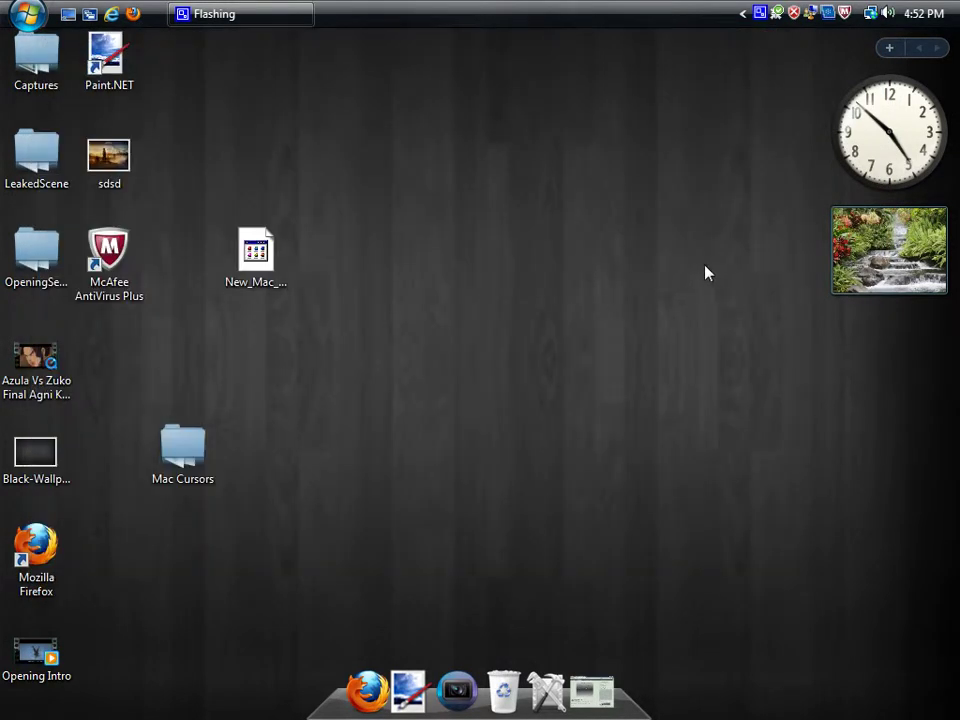
Open Mouse Properties from the Control Panel
left_click(30, 13)
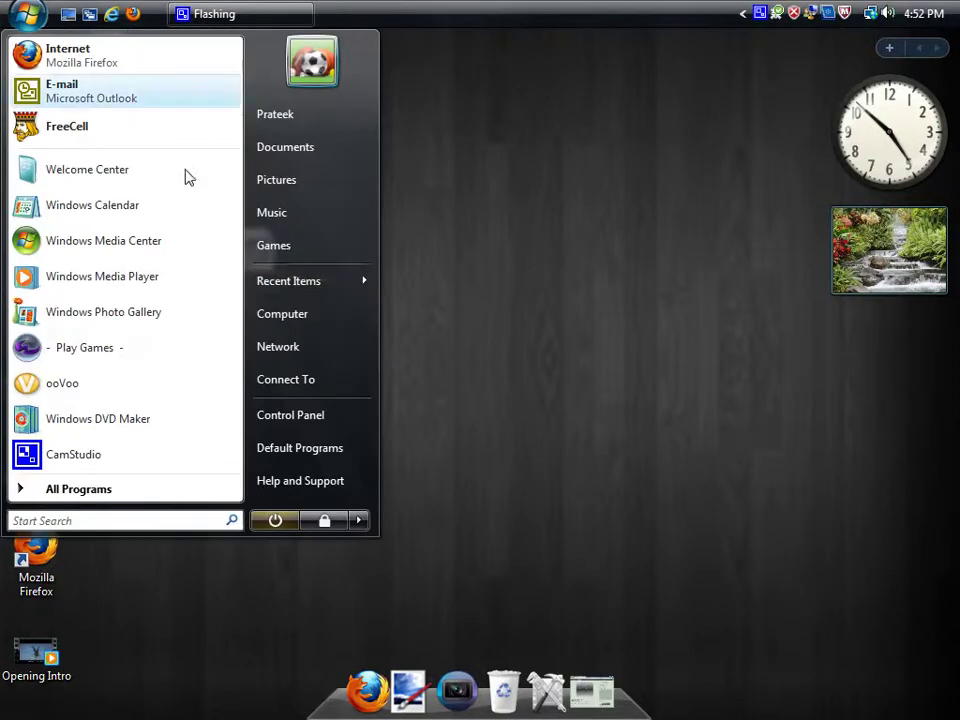
left_click(286, 416)
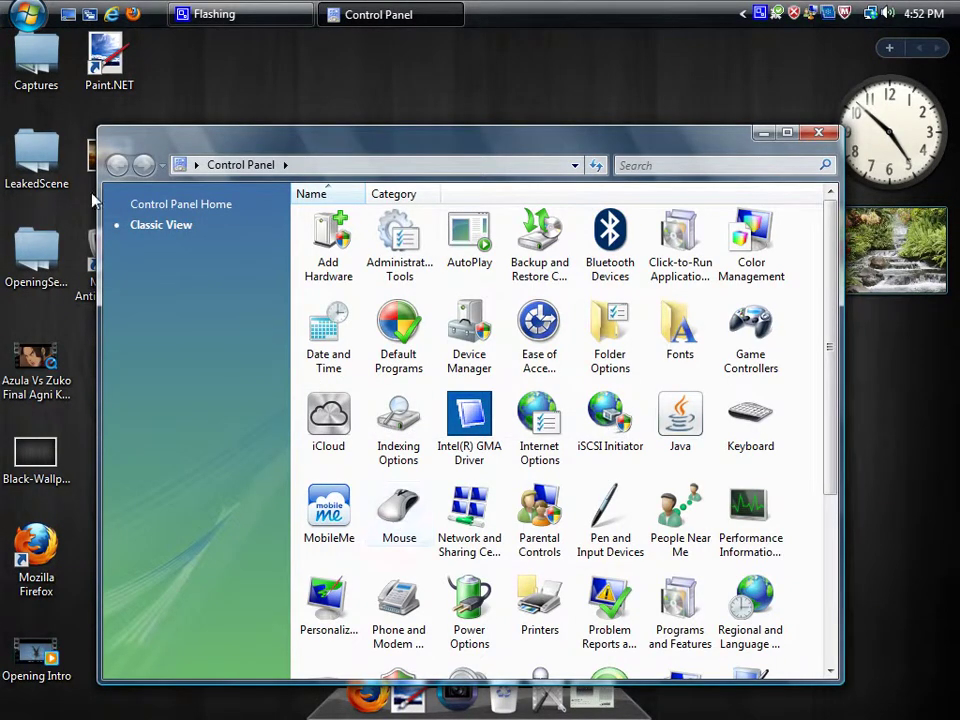
double_click(399, 520)
left_click_drag(358, 163, 478, 198)
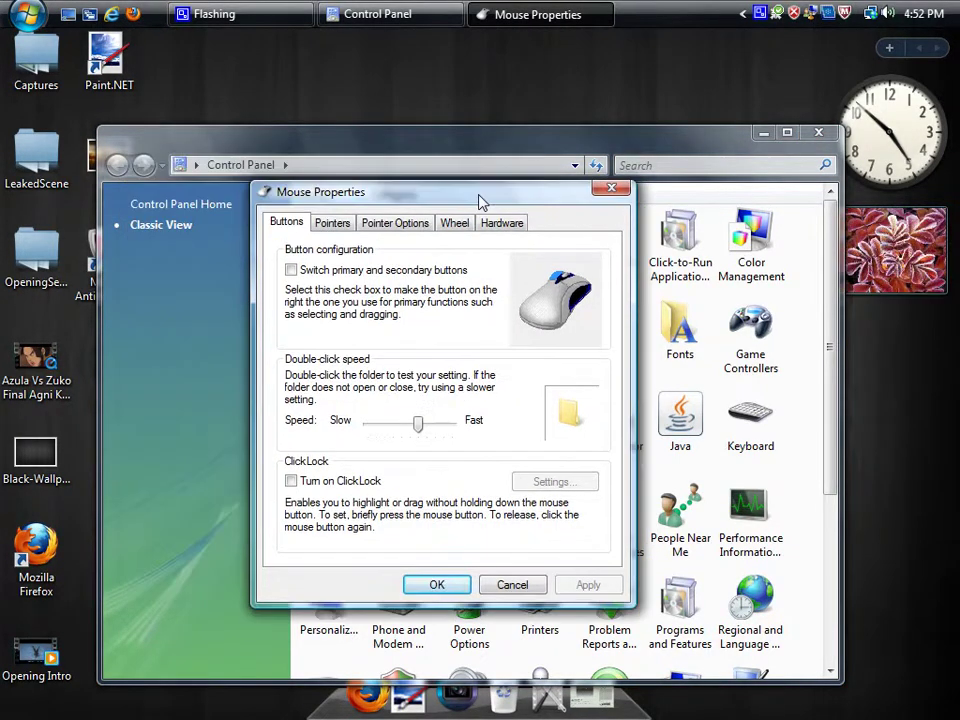
Set the pointer scheme to (None) on the Pointers tab
left_click(335, 223)
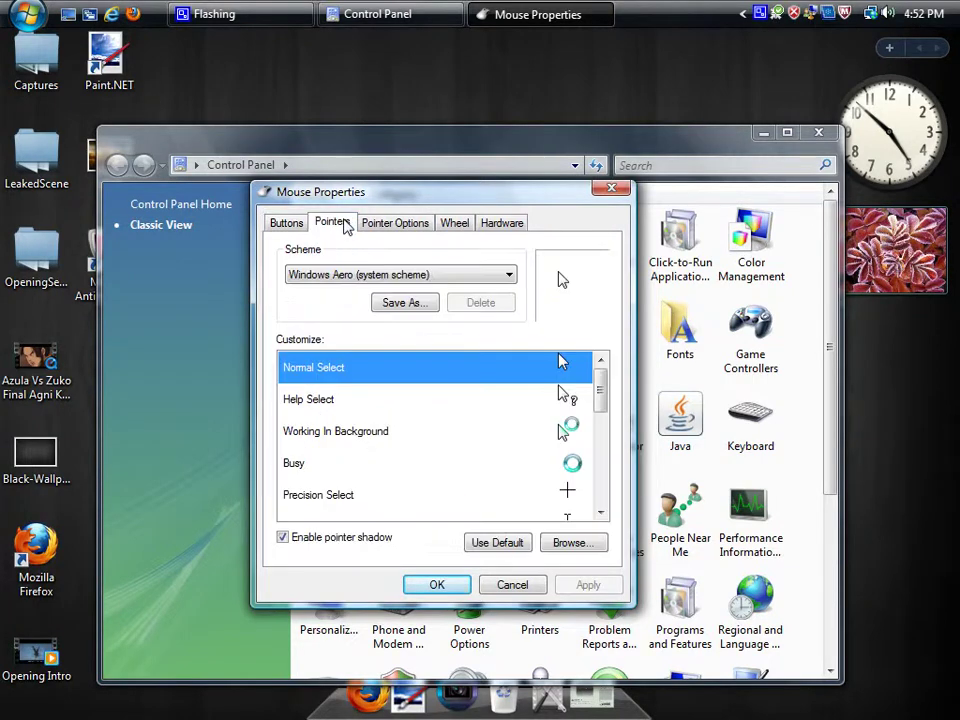
left_click(443, 274)
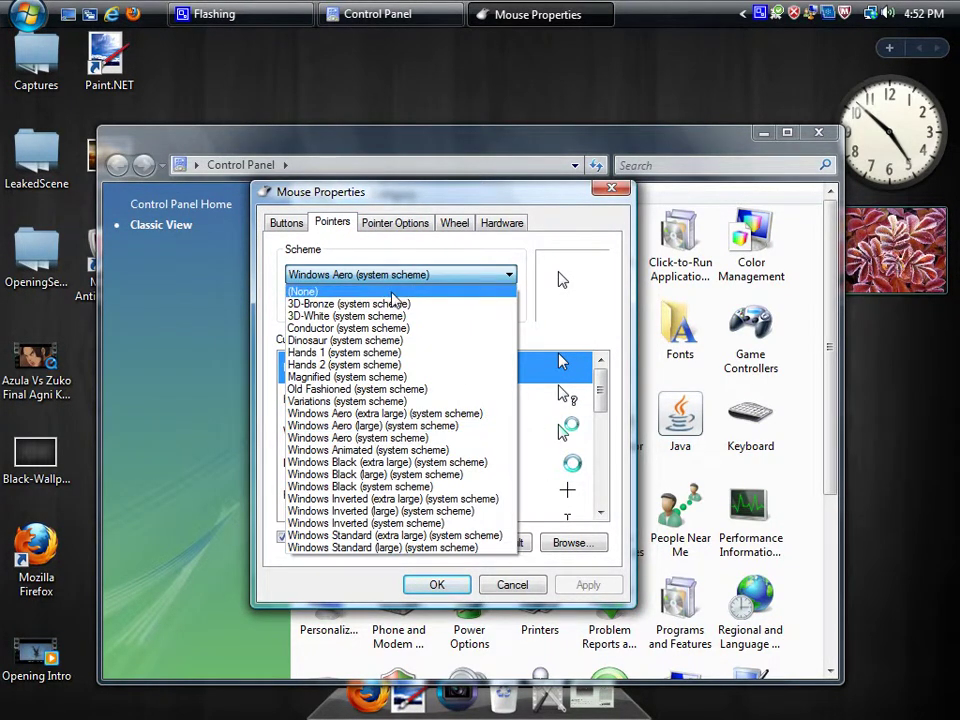
left_click(320, 304)
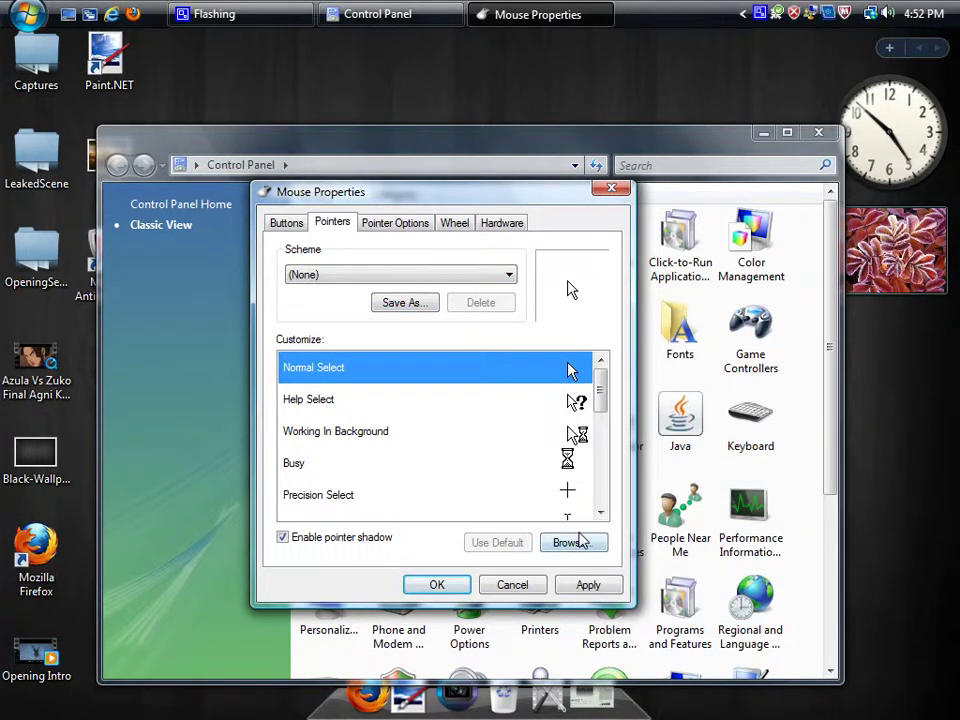
Assign Normal Select.cur from Desktop\Mac Cursors to the Normal Select pointer
left_click(586, 548)
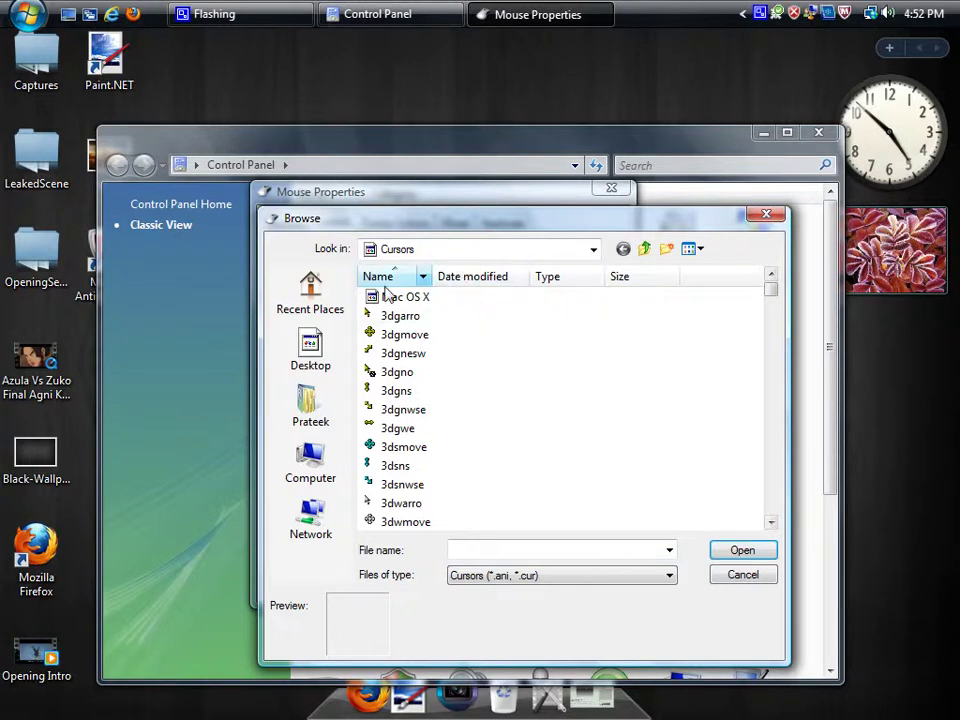
scroll(772, 313, "down", 4)
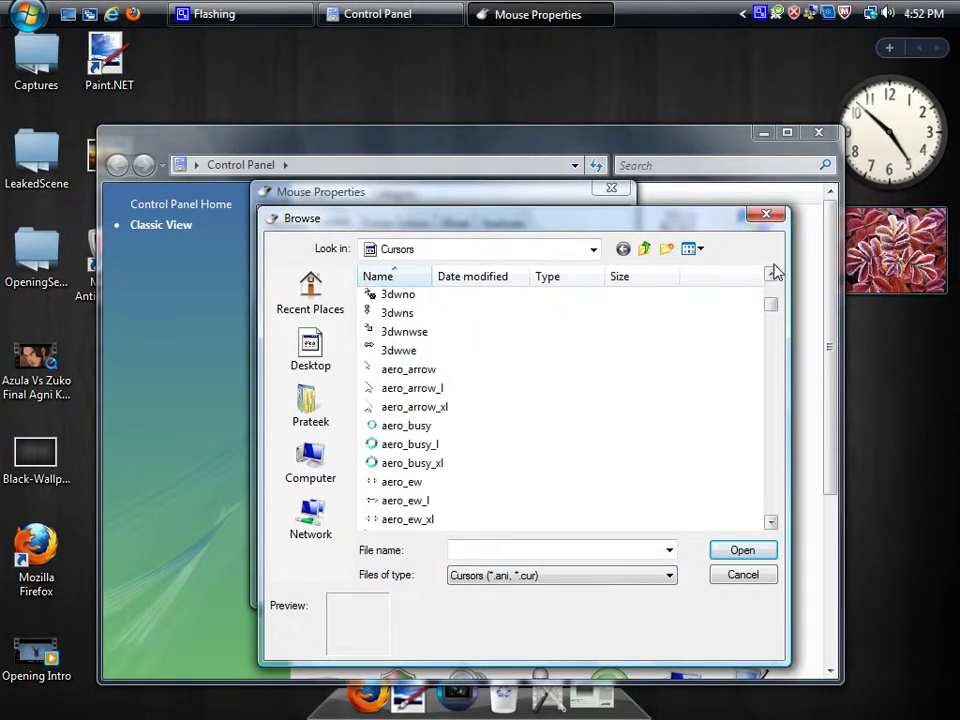
left_click(336, 366)
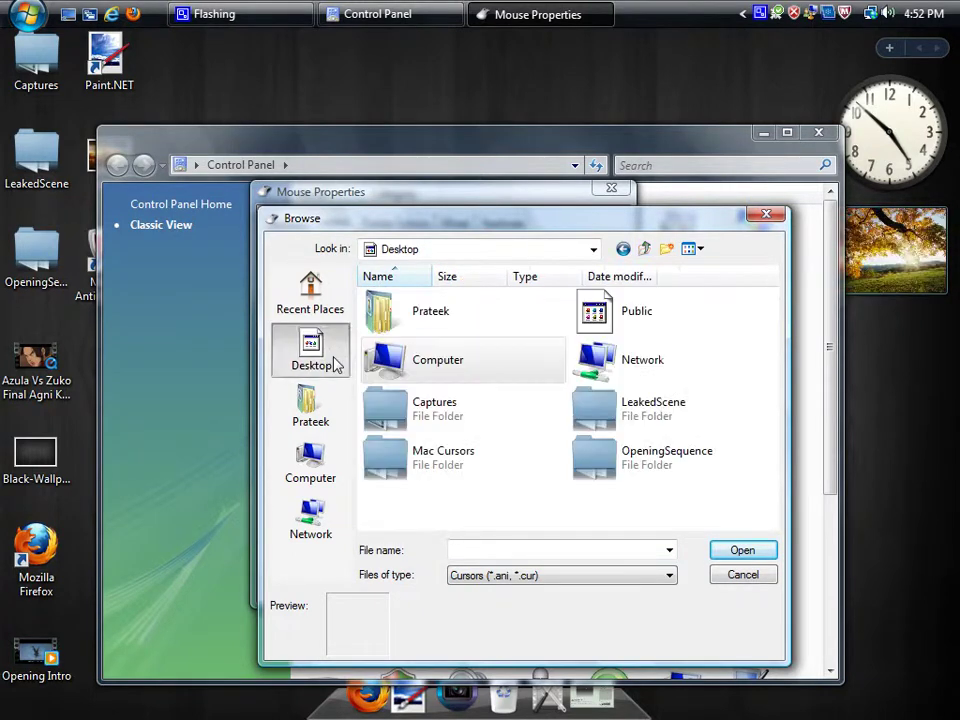
double_click(472, 462)
mouse_move(774, 321)
left_mouse_down()
mouse_move(772, 480)
mouse_move(767, 317)
left_mouse_up()
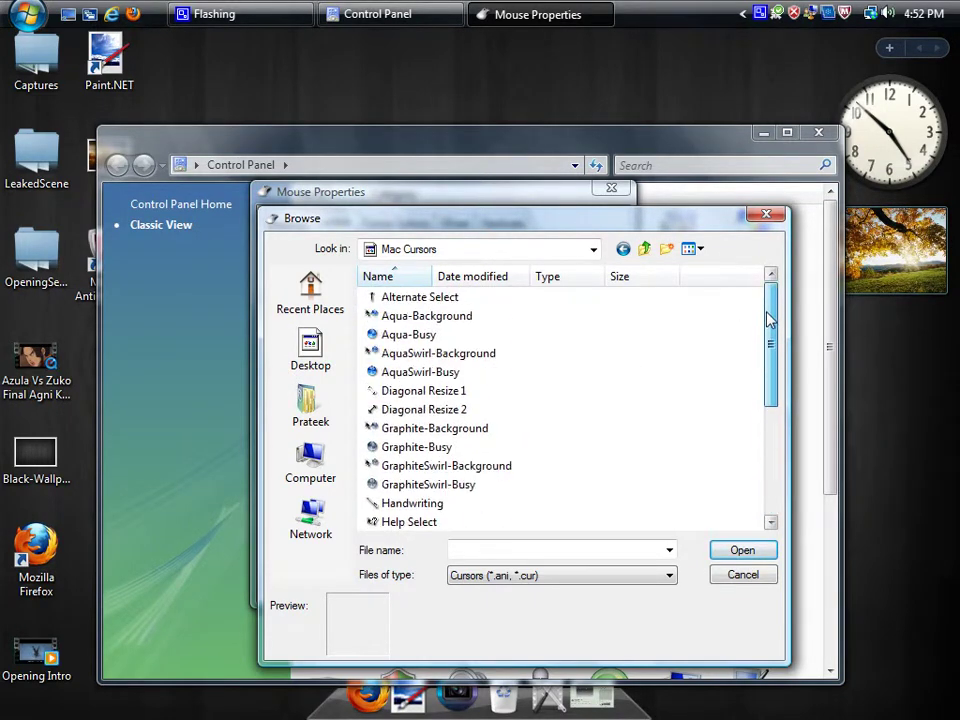
left_click_drag(634, 223, 626, 199)
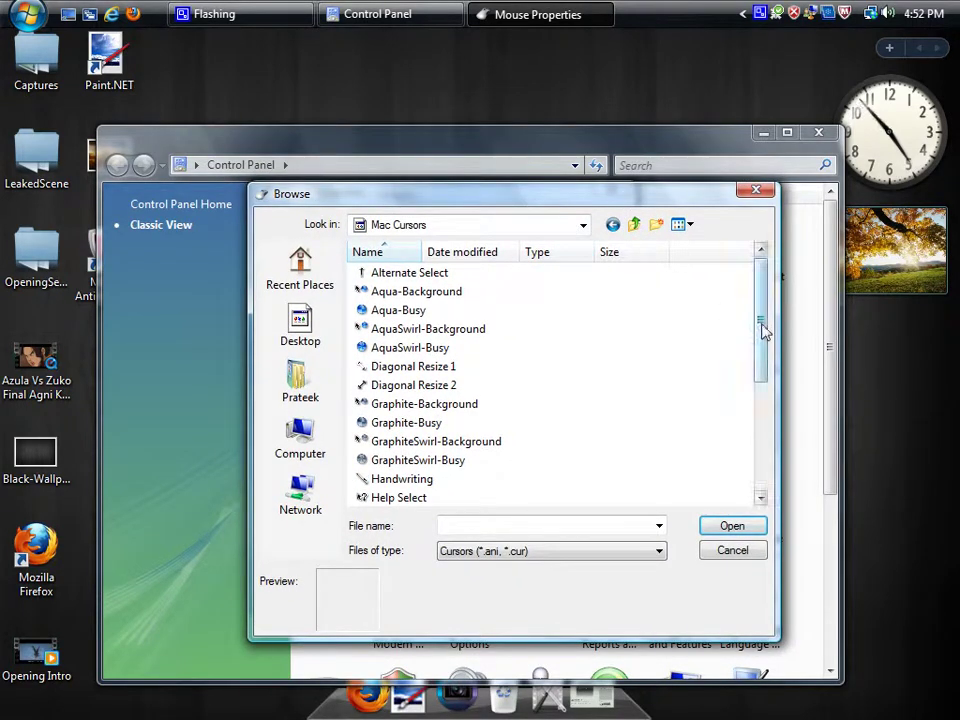
left_click(562, 530)
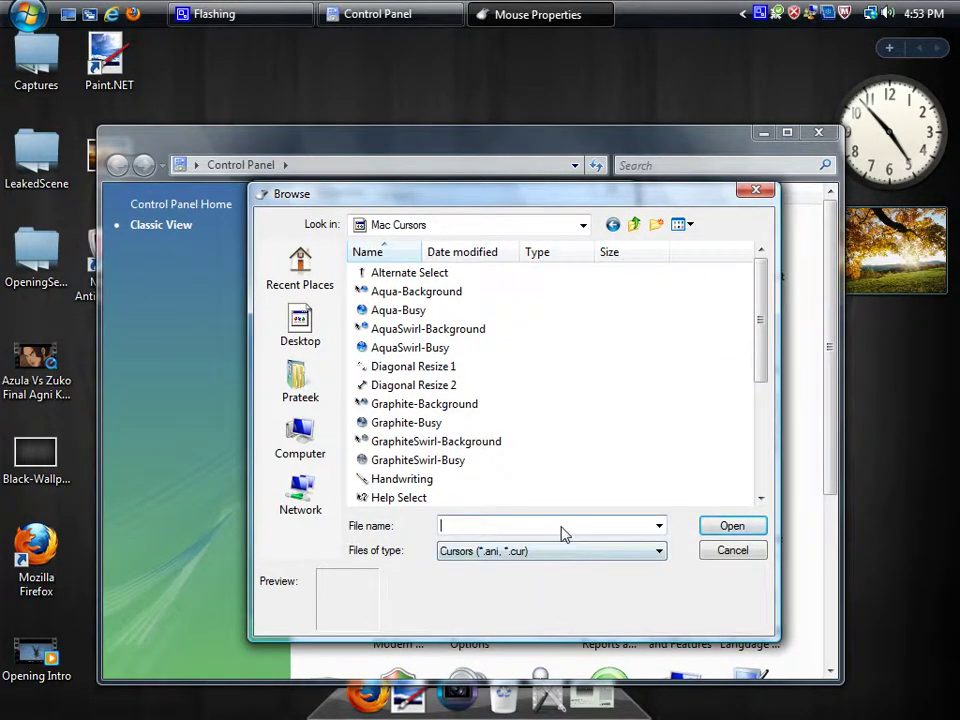
type("Noram")
key("BackSpace")
key("BackSpace")
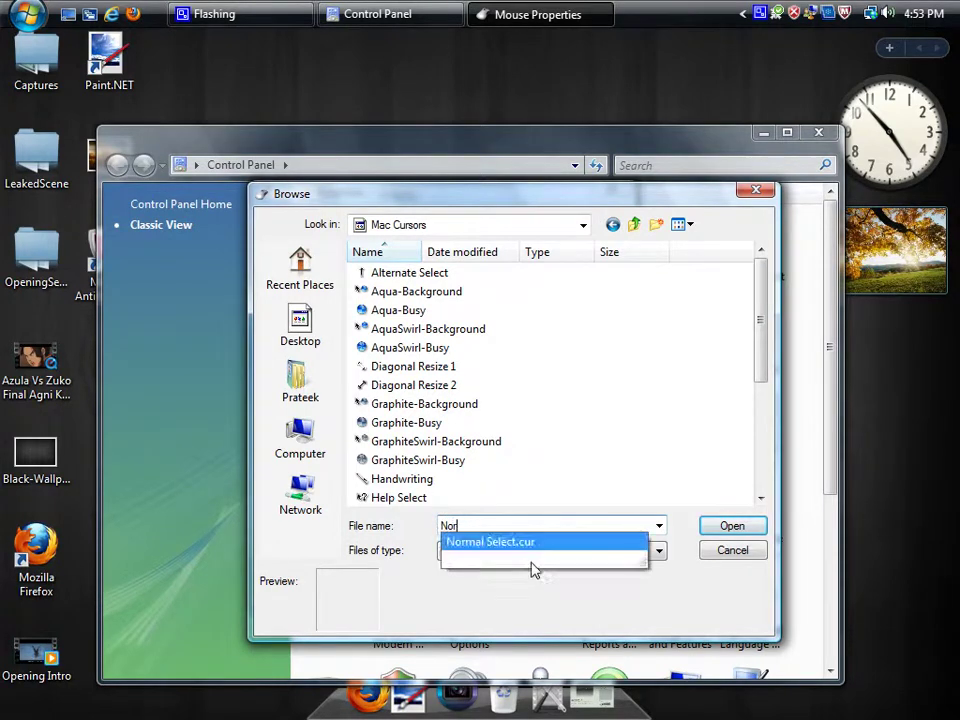
left_click(535, 550)
left_click(731, 528)
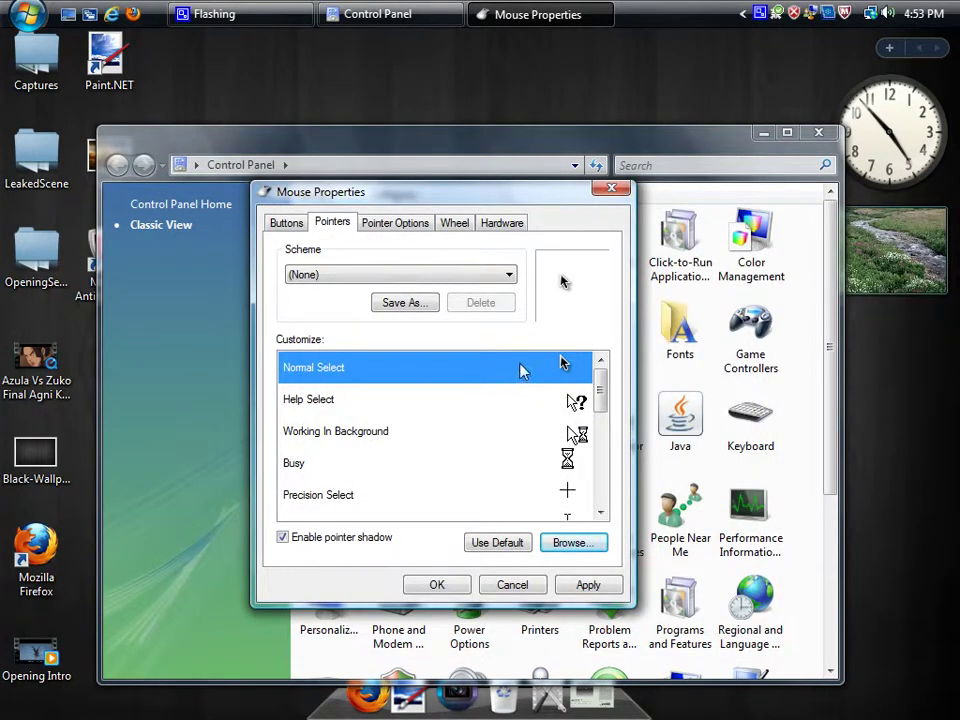
Set the Help Select pointer to Help Select.cur from Mac Cursors
double_click(402, 405)
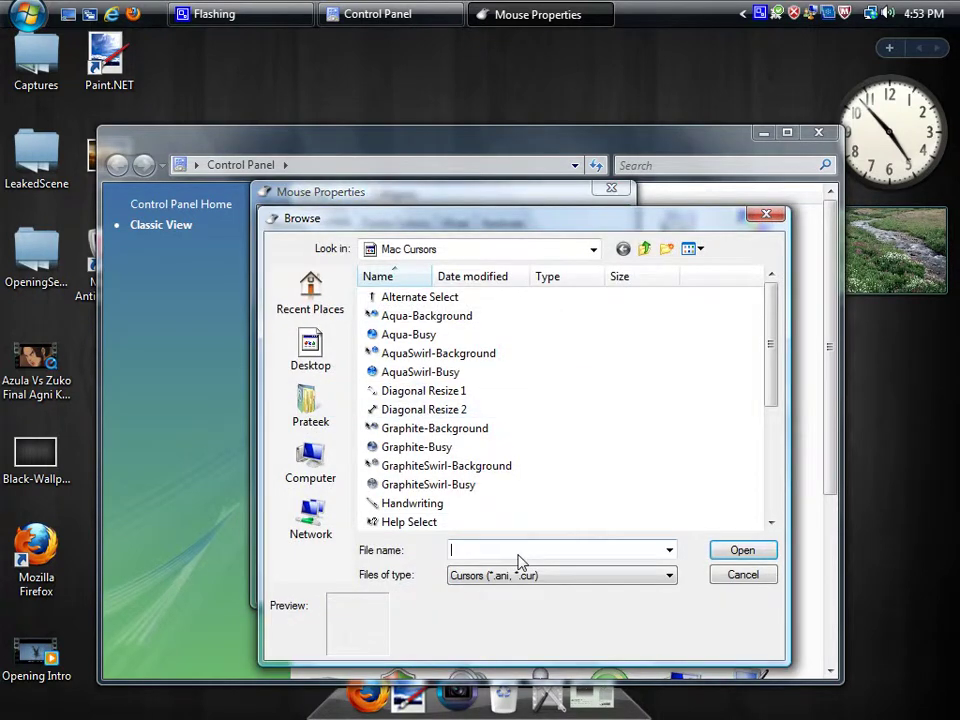
type("hel")
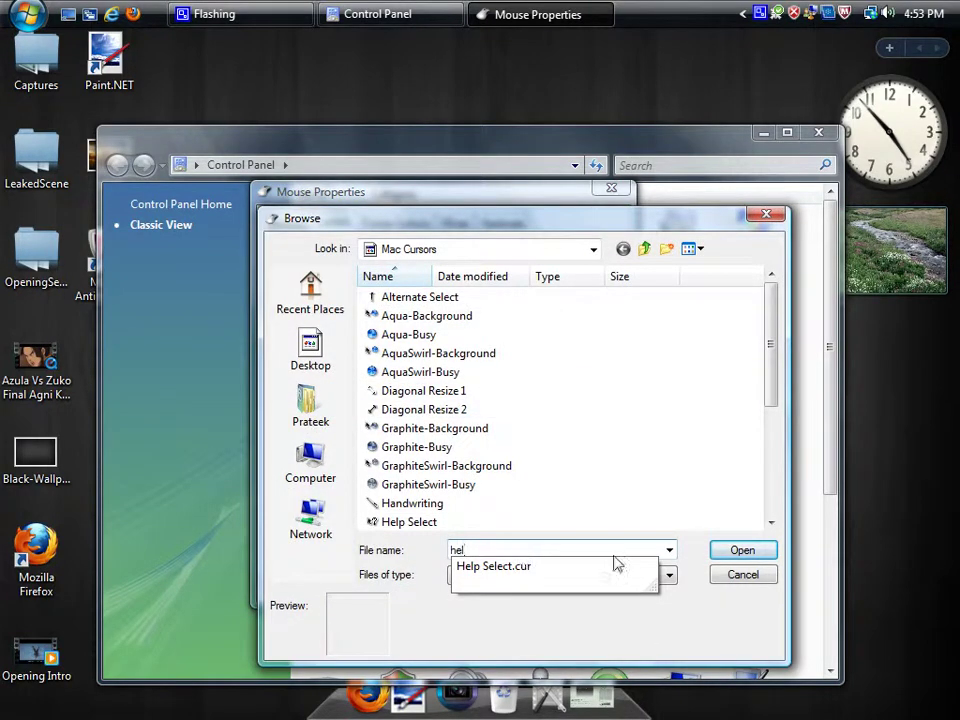
left_click(600, 566)
left_click(742, 550)
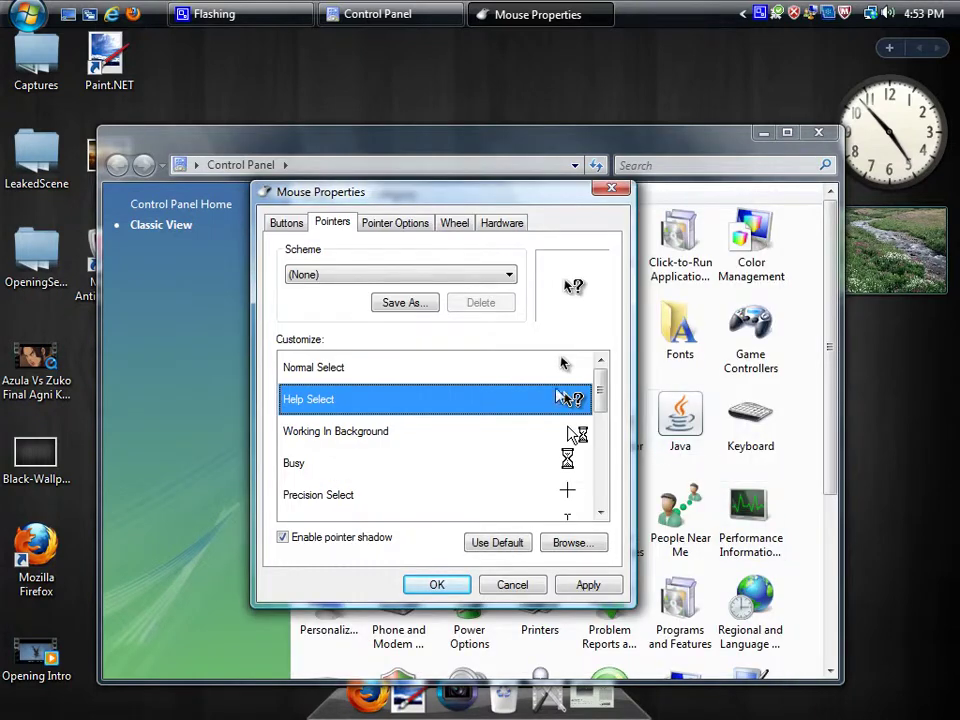
Set the Working In Background pointer to the RainbowSwirl-Background cursor
double_click(499, 439)
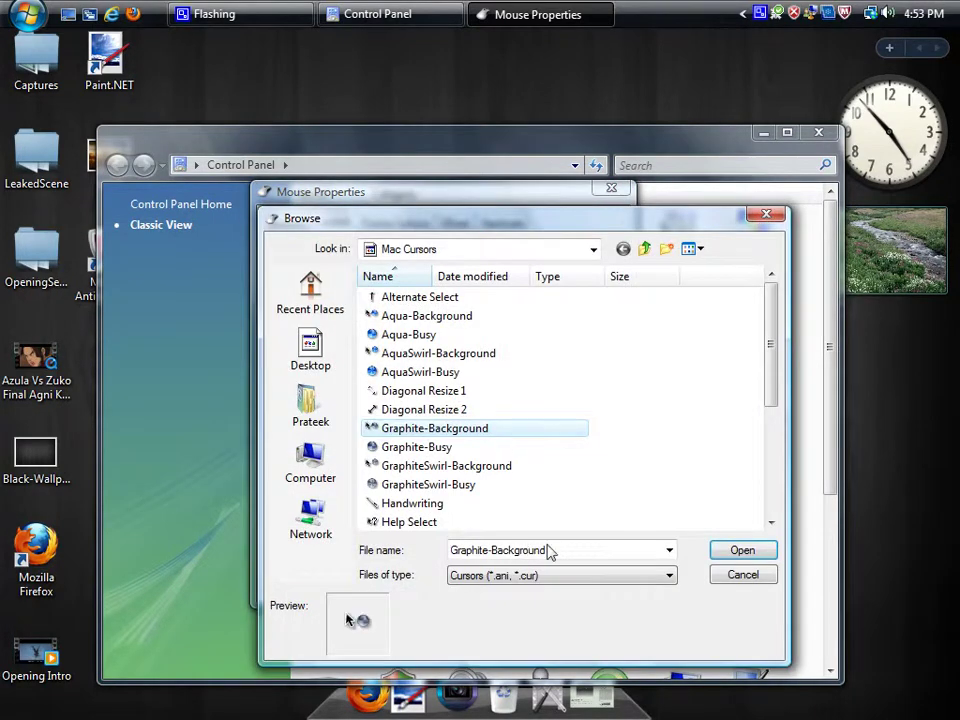
type("wor")
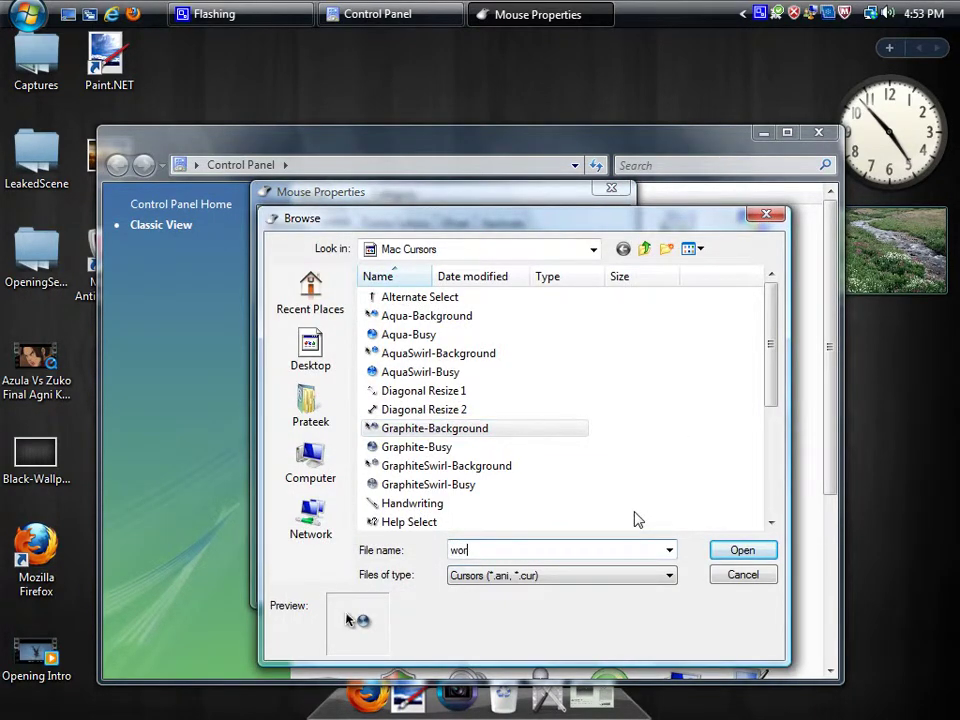
key("BackSpace")
key("BackSpace")
key("BackSpace")
type("Wo")
key("shift+Home")
key("BackSpace")
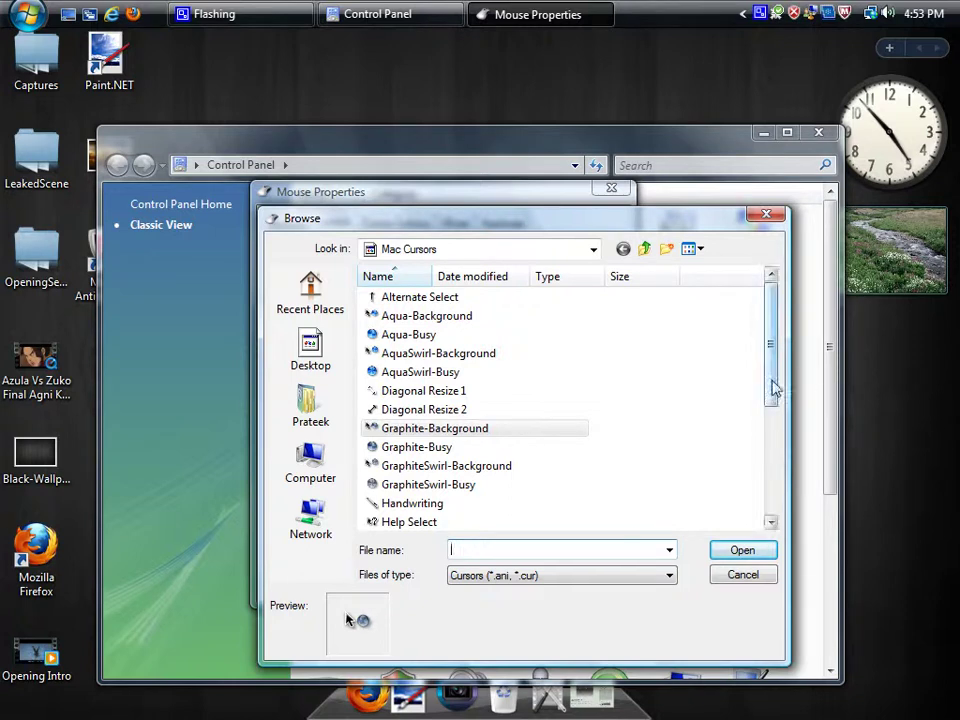
left_click_drag(776, 394, 767, 507)
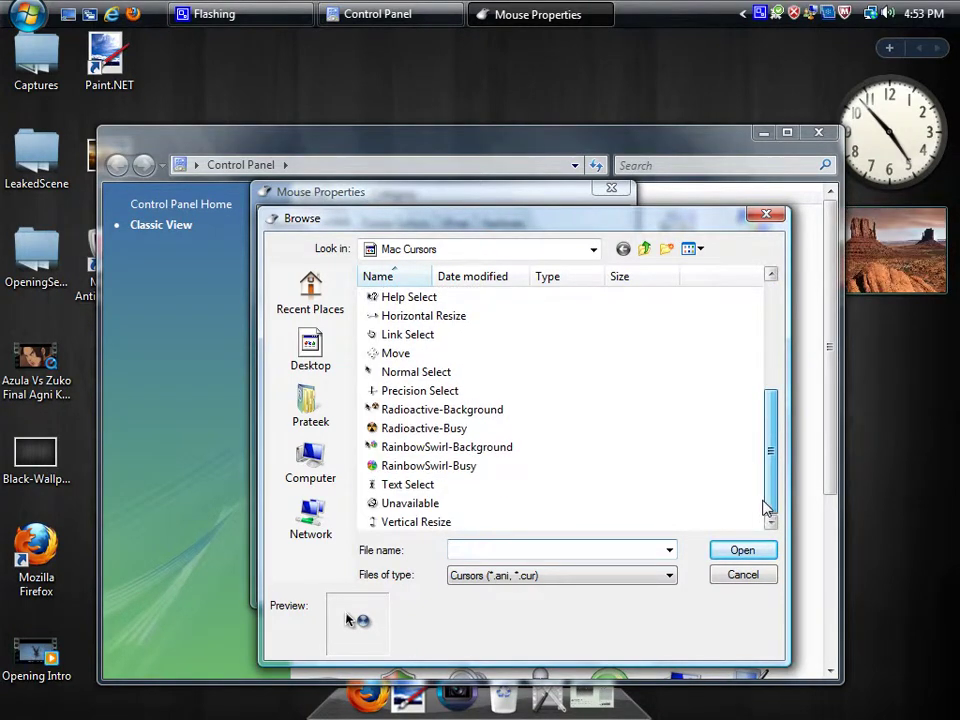
left_click(484, 452)
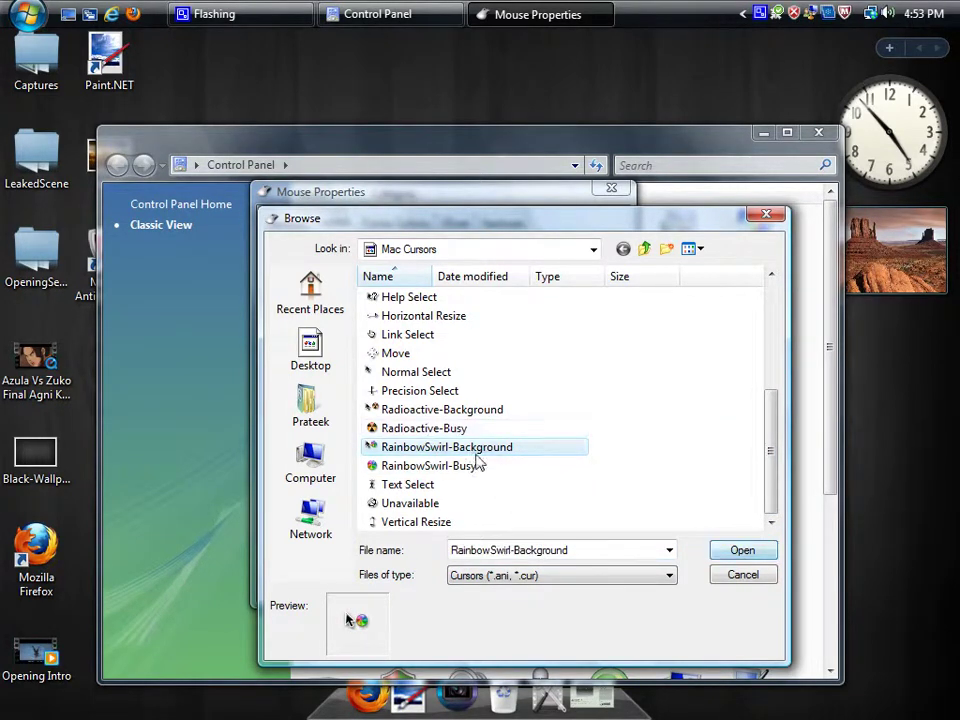
key("Return")
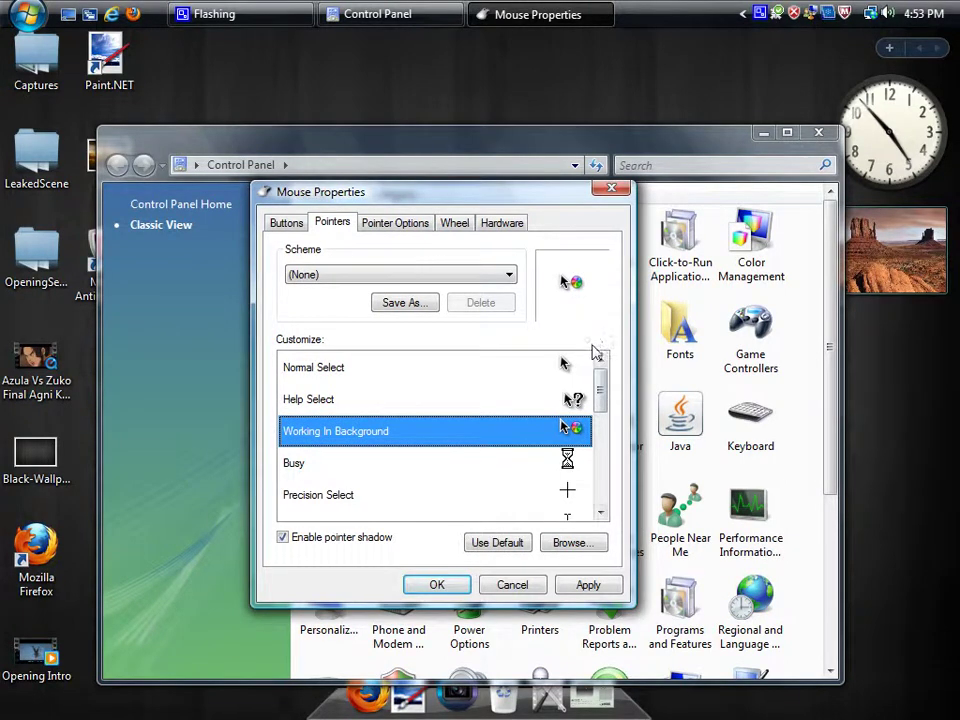
Assign the RainbowSwirl-Busy cursor from Mac Cursors to the Busy pointer
mouse_move(600, 388)
left_mouse_down()
mouse_move(602, 510)
mouse_move(600, 407)
left_mouse_up()
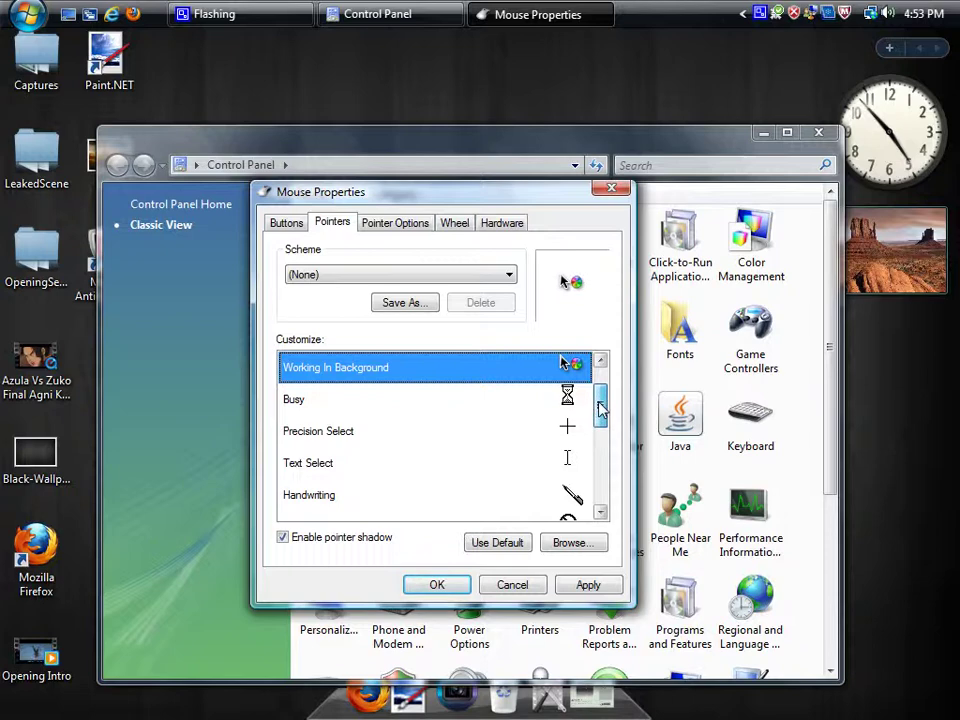
double_click(553, 399)
left_click_drag(771, 405, 765, 507)
double_click(430, 464)
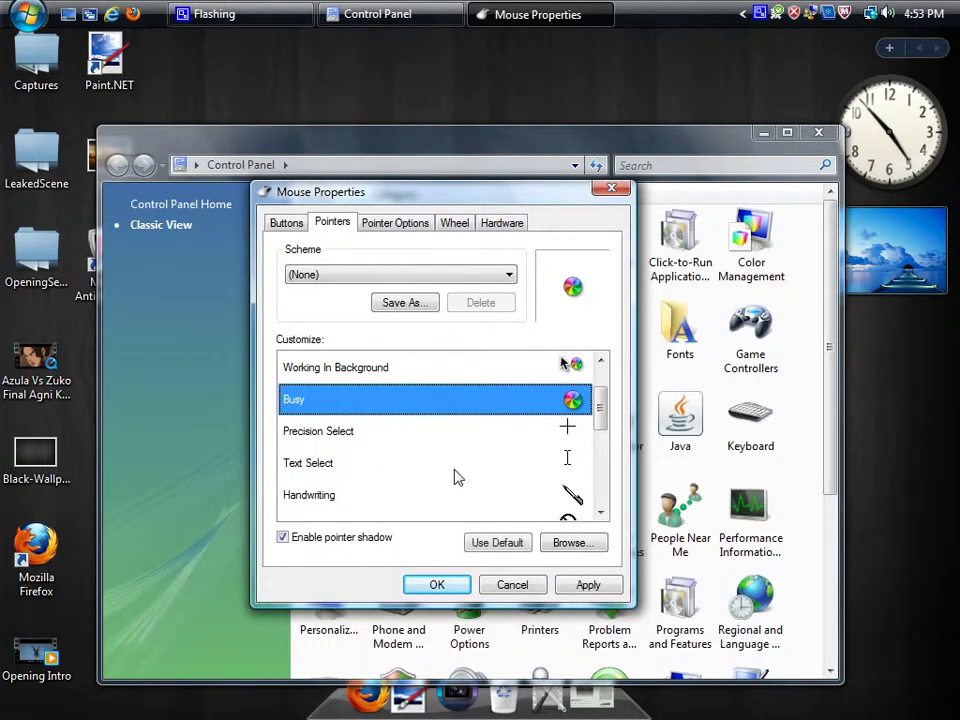
left_click_drag(604, 405, 592, 362)
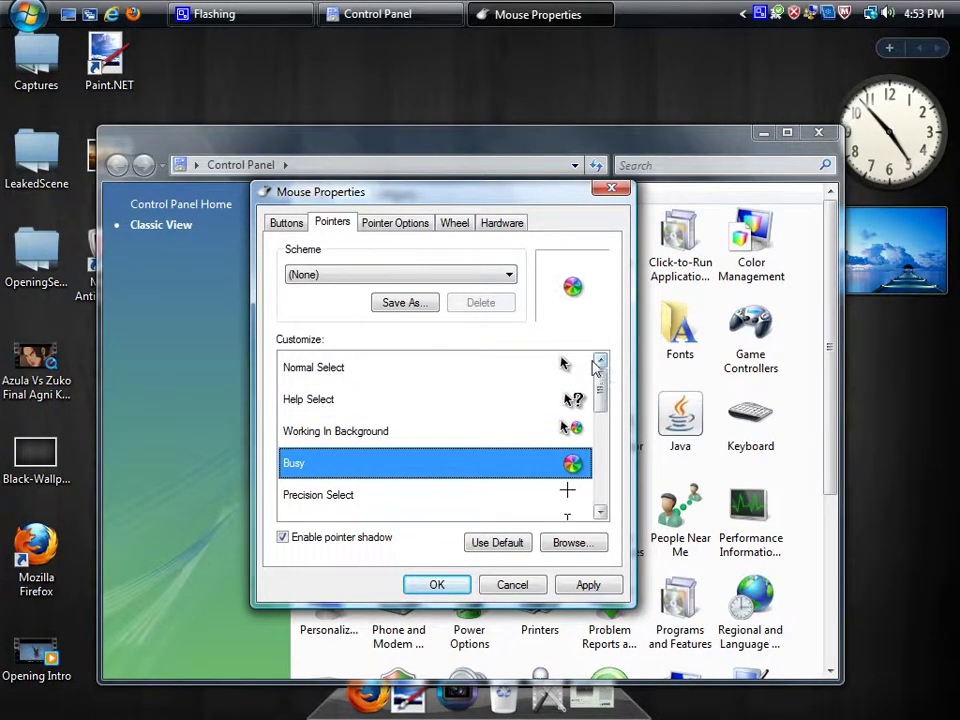